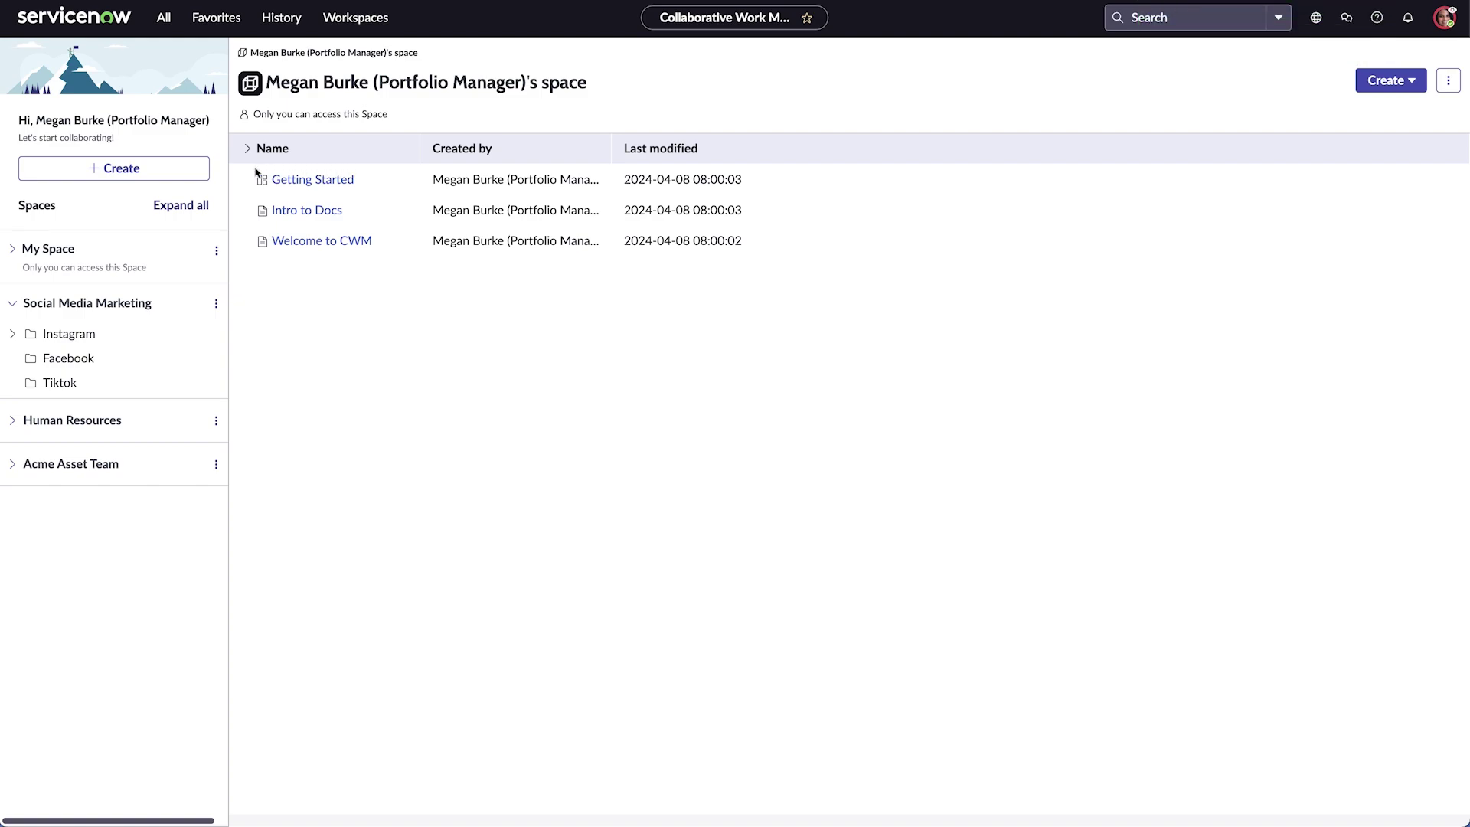
Create a new board named Instagram Campaign #205 under Social Media Marketing > Instagram
{"action": "left_click", "coordinate": [183, 173]}
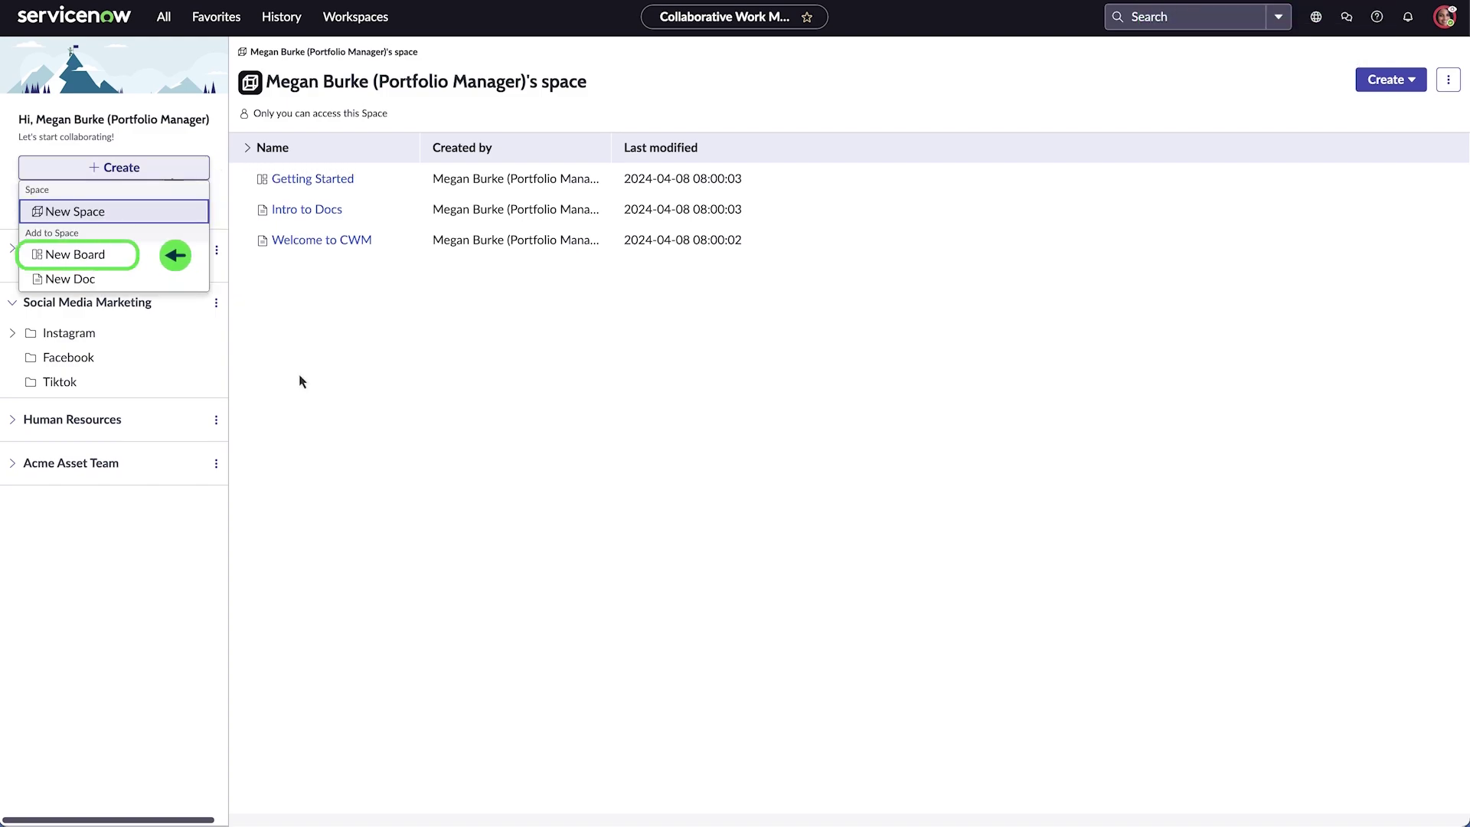
{"action": "left_click", "coordinate": [85, 257]}
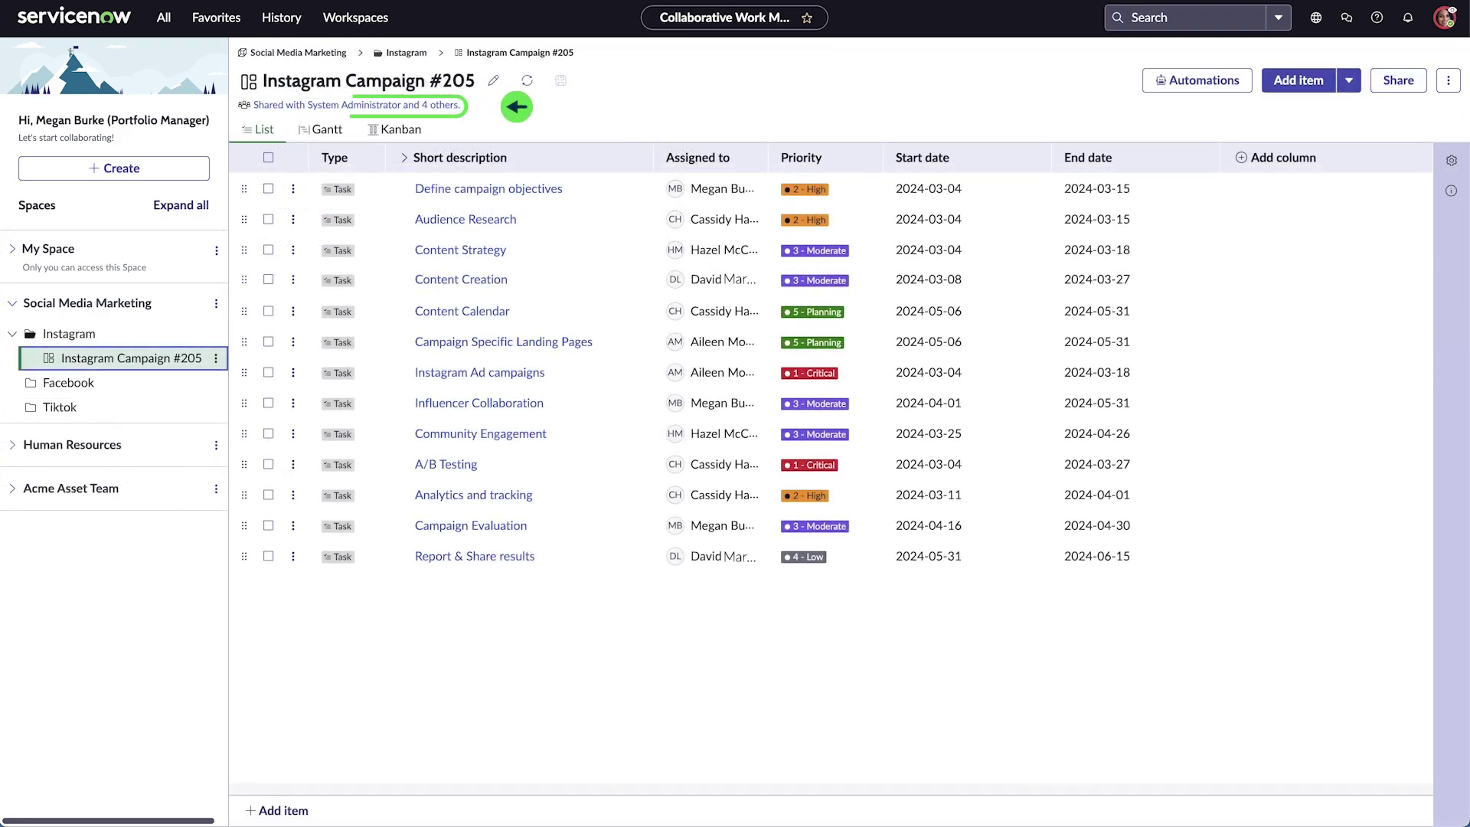
Review who the space is shared with, then bring up the board's details via the pencil icon
{"action": "left_click", "coordinate": [441, 105]}
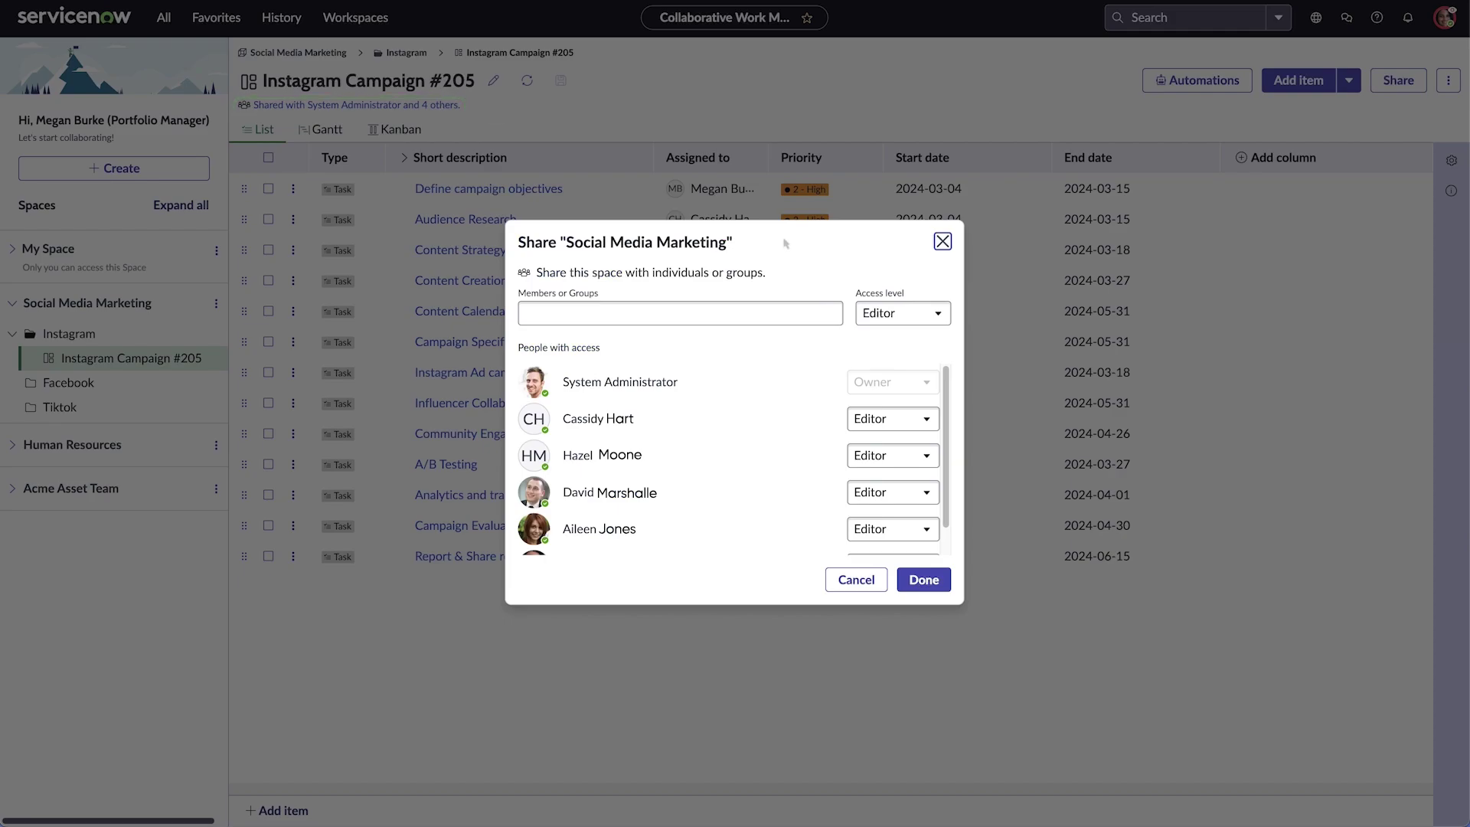
{"action": "left_click", "coordinate": [942, 241]}
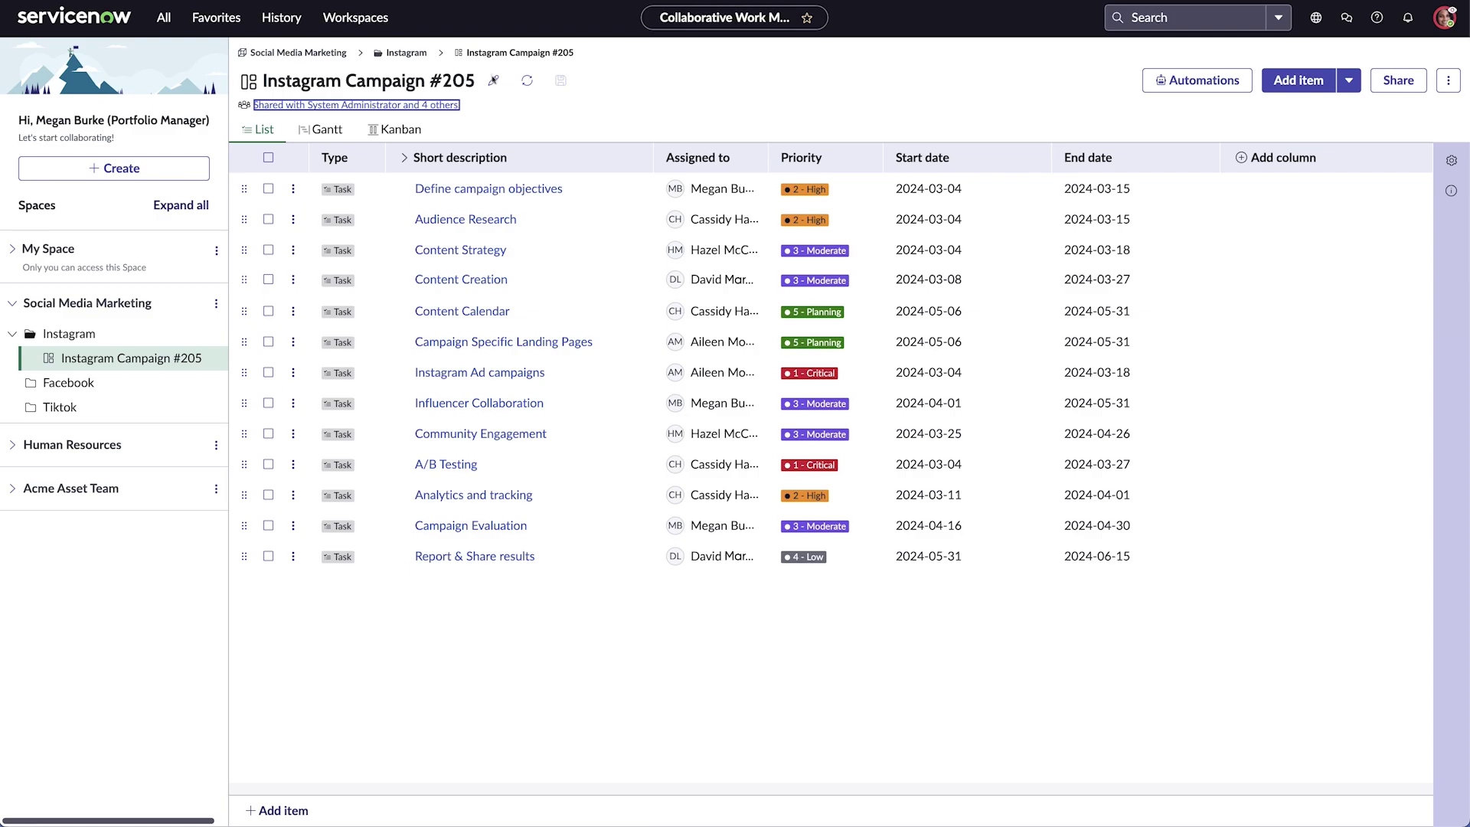
{"action": "left_click", "coordinate": [493, 81]}
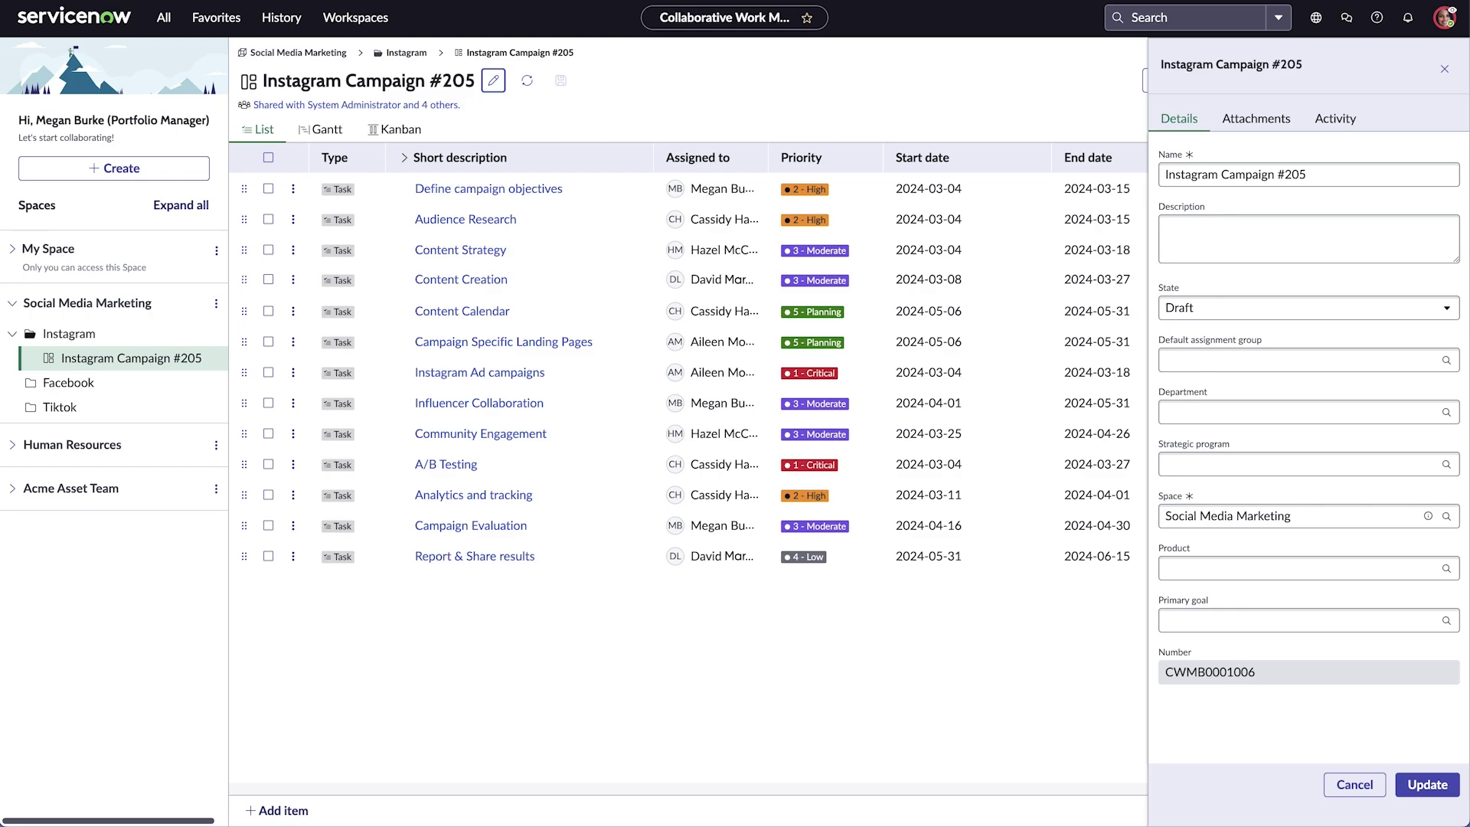
Browse Attachments and Activity, then set Primary goal to 'Build strong customer relationships' and update
{"action": "left_click", "coordinate": [1269, 130]}
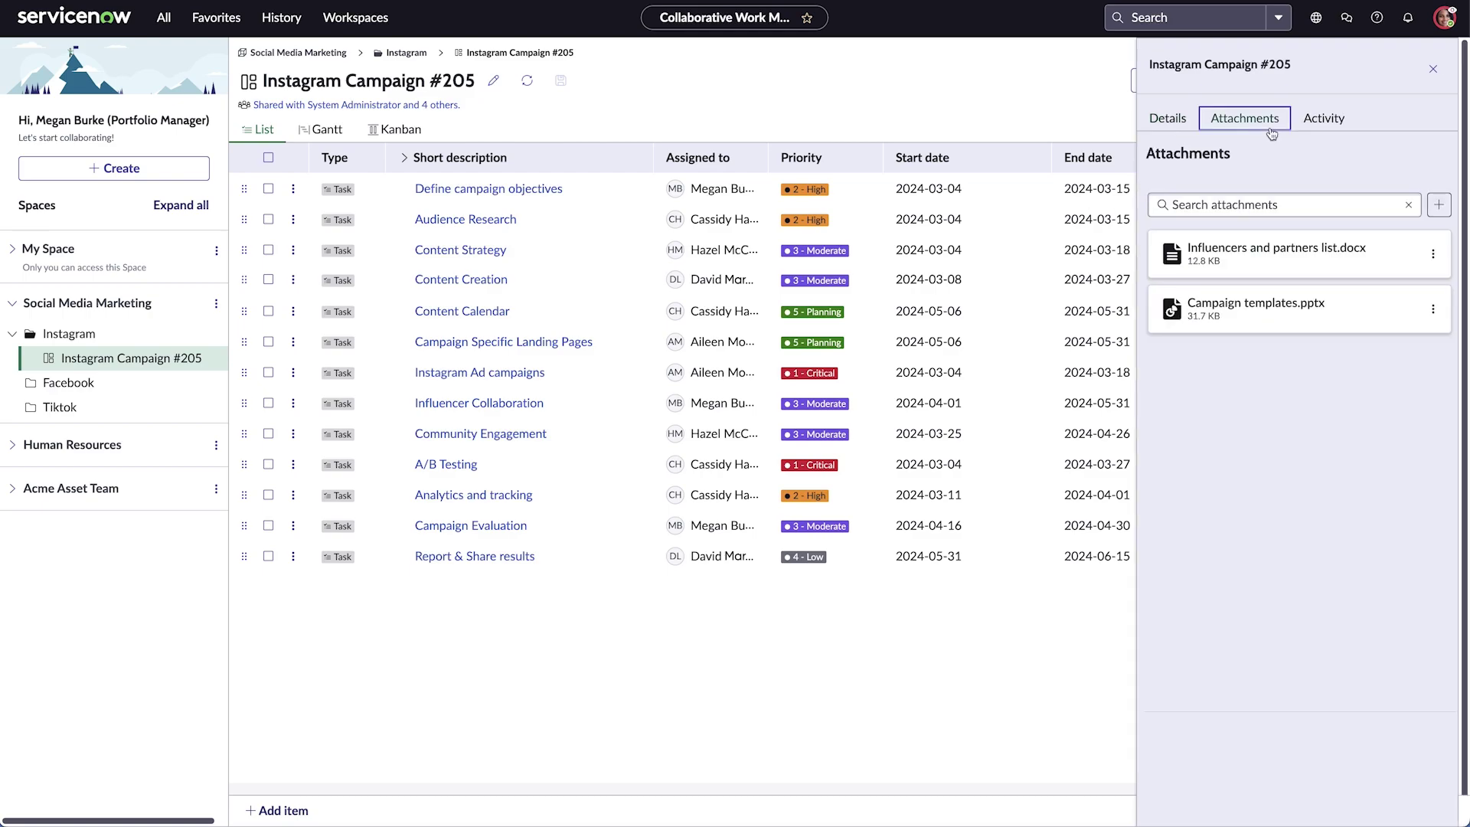
{"action": "left_click", "coordinate": [1346, 132]}
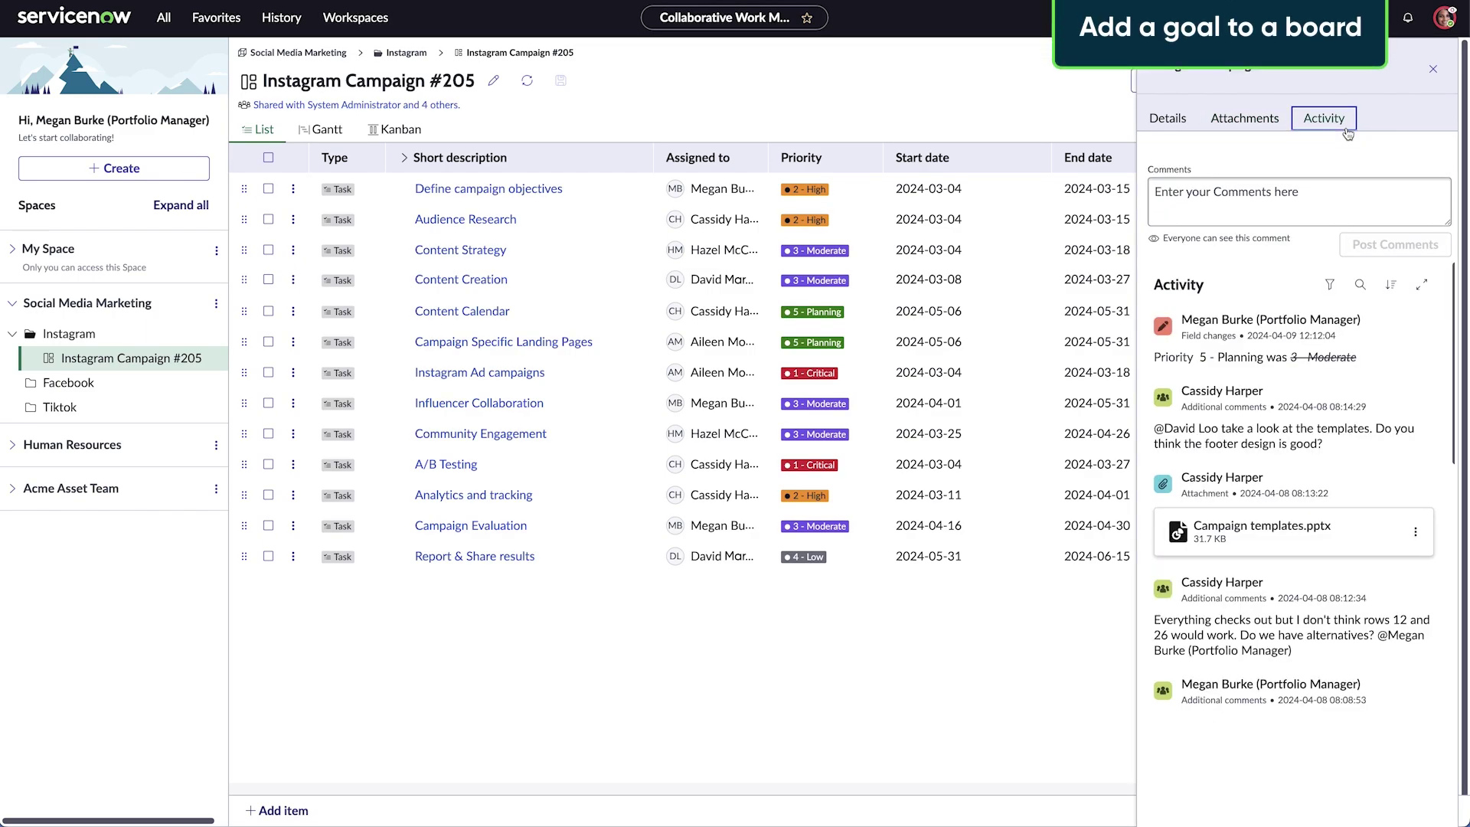
{"action": "left_click", "coordinate": [1169, 119]}
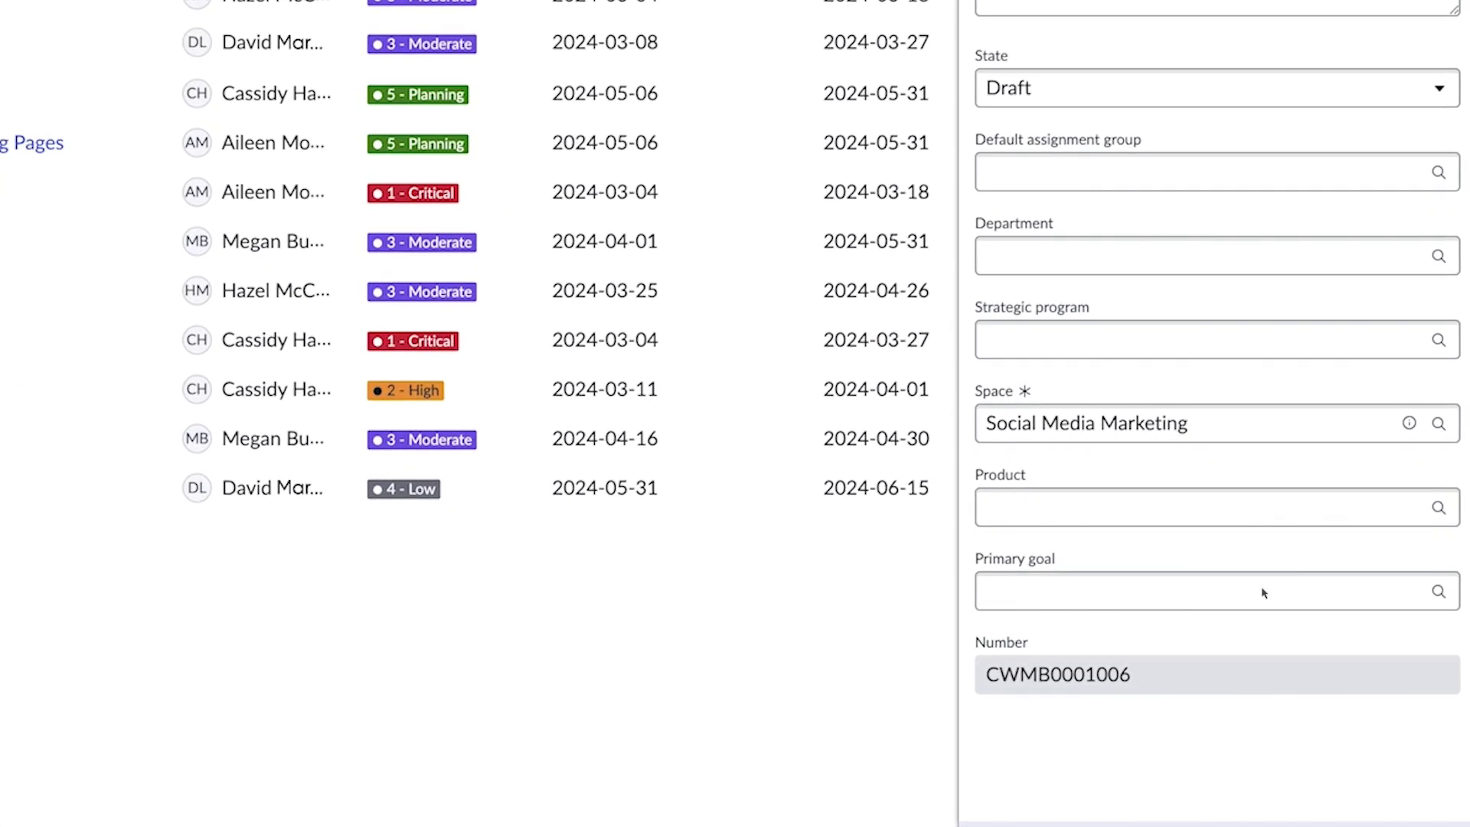
{"action": "left_click", "coordinate": [1433, 620]}
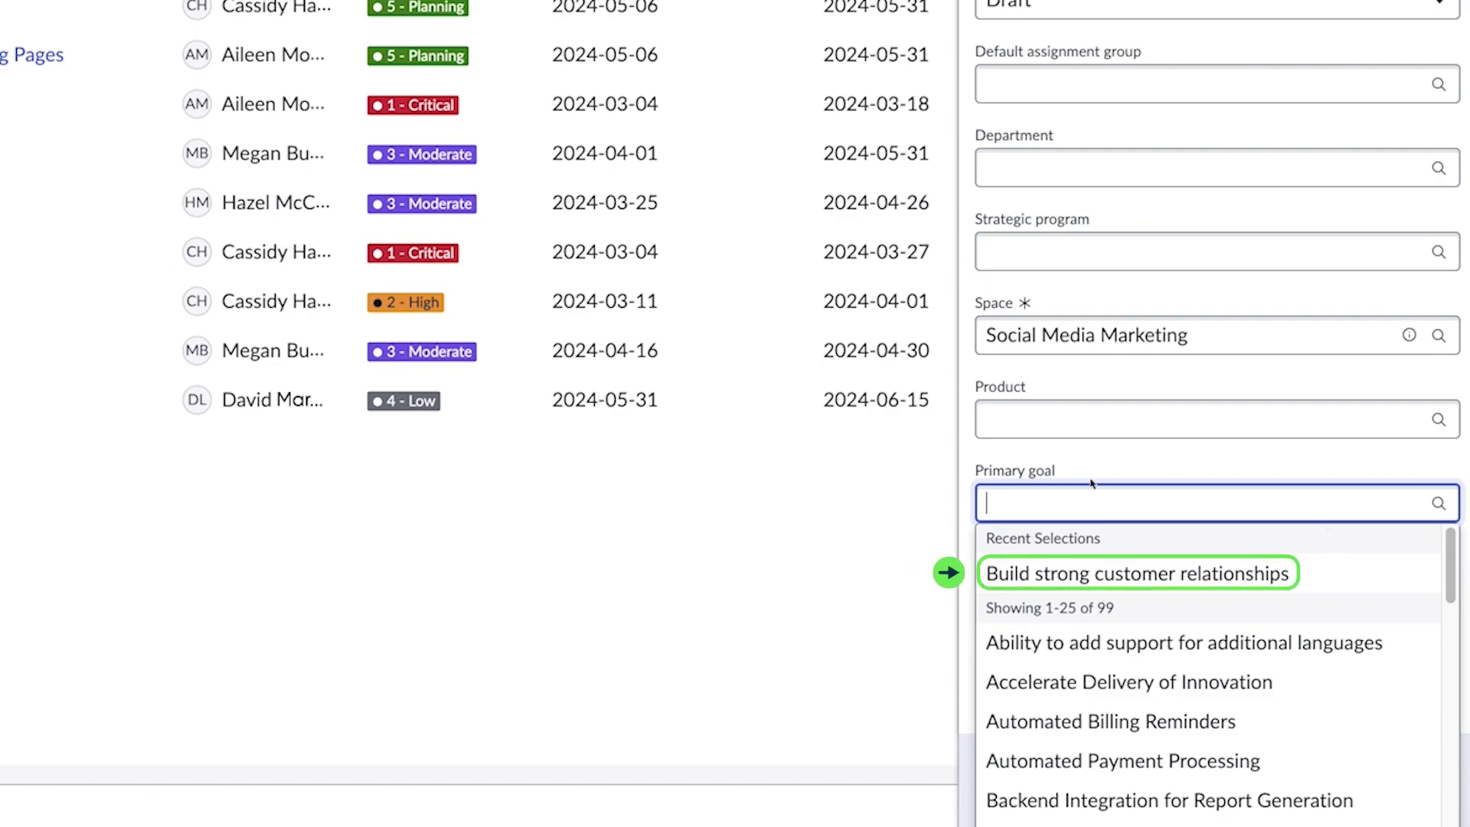
{"action": "left_click", "coordinate": [1238, 574]}
{"action": "left_click", "coordinate": [1435, 774]}
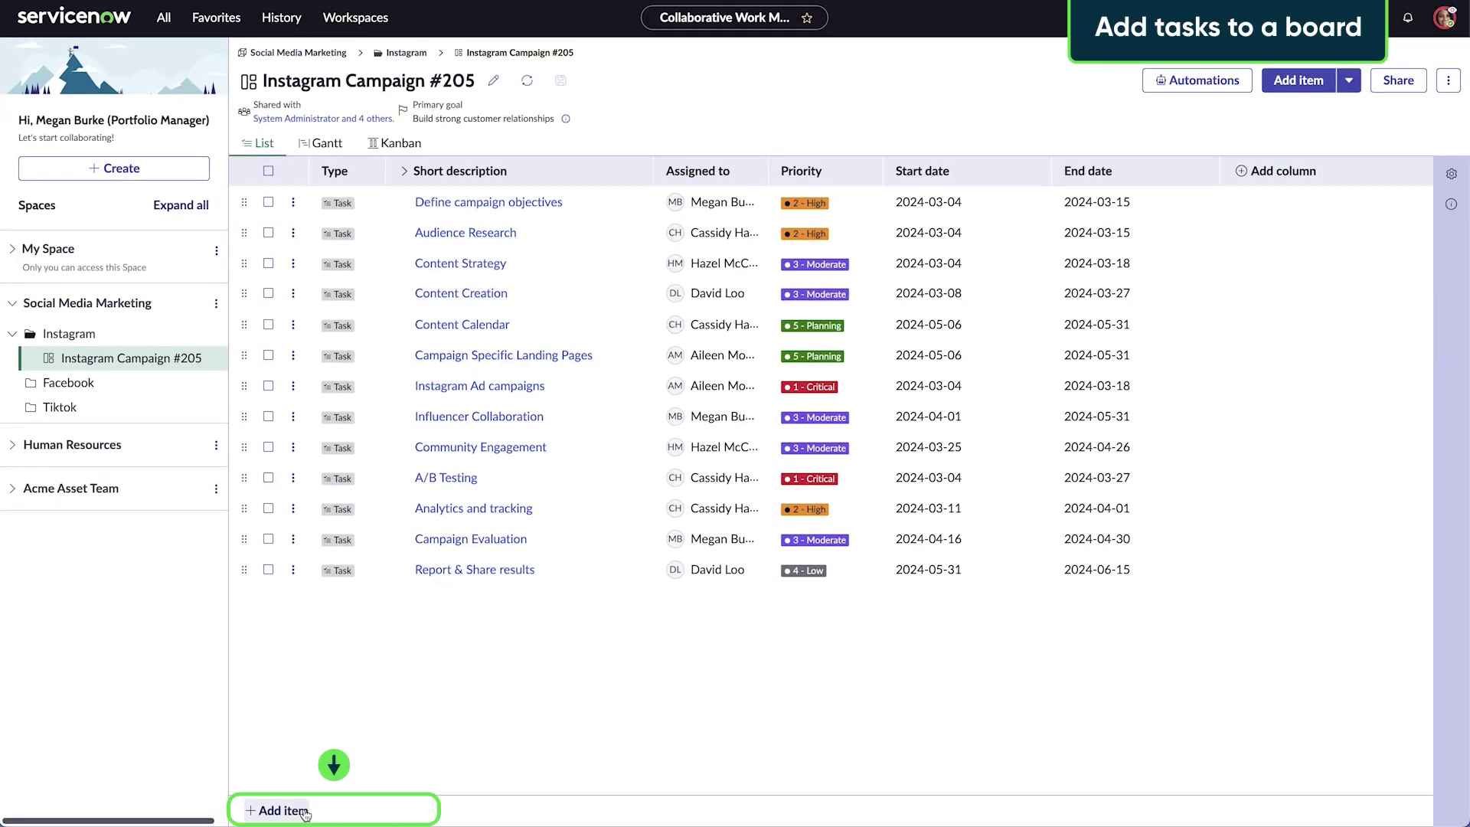
Add task 'Influencer Collab event' for the portfolio manager, 3 - Moderate, 2024-05-01 to 2024-05-24
{"action": "left_click", "coordinate": [305, 811]}
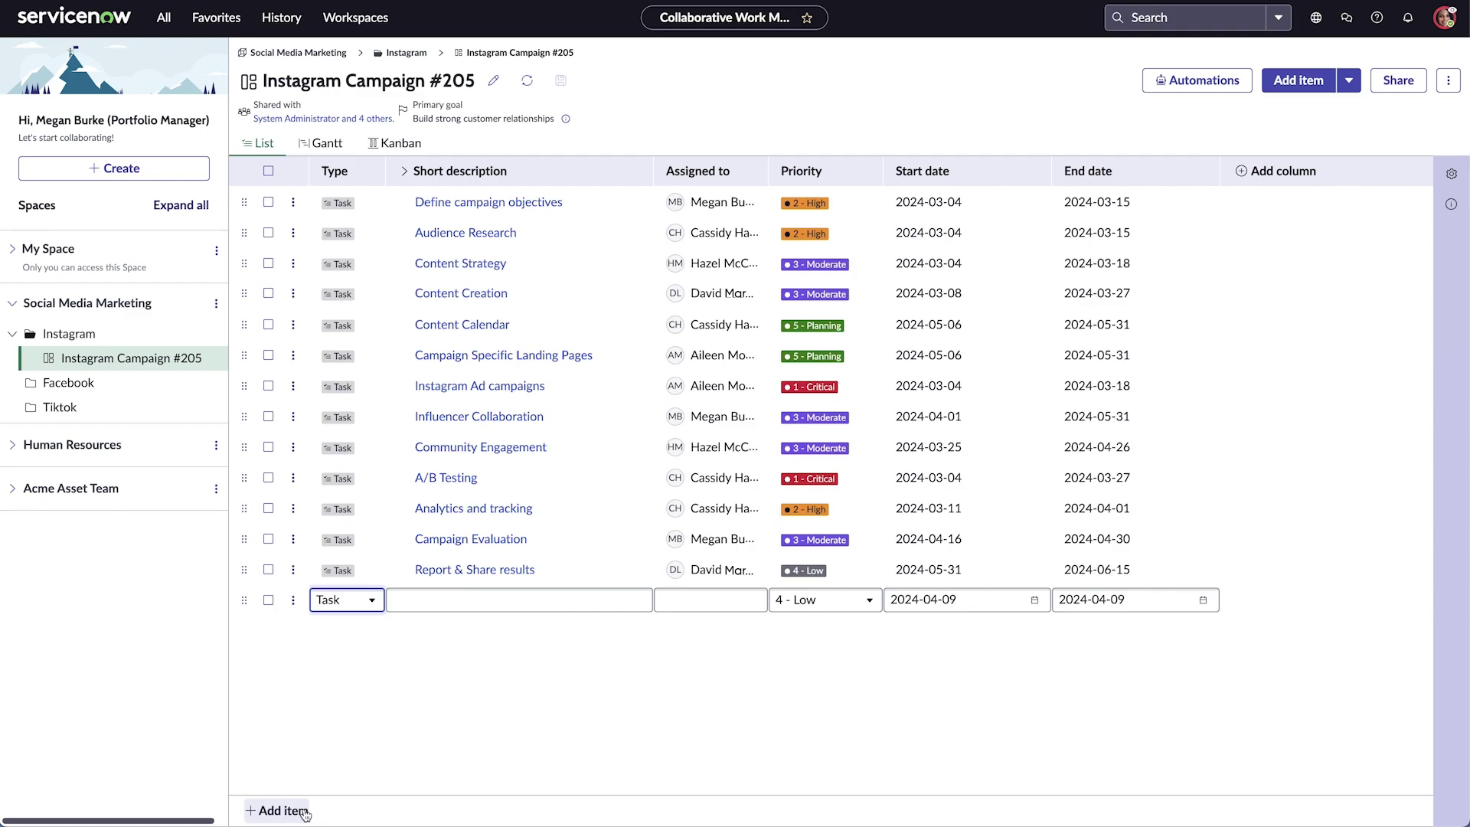
{"action": "key", "text": "Tab"}
{"action": "type", "text": "Influencer Collab event"}
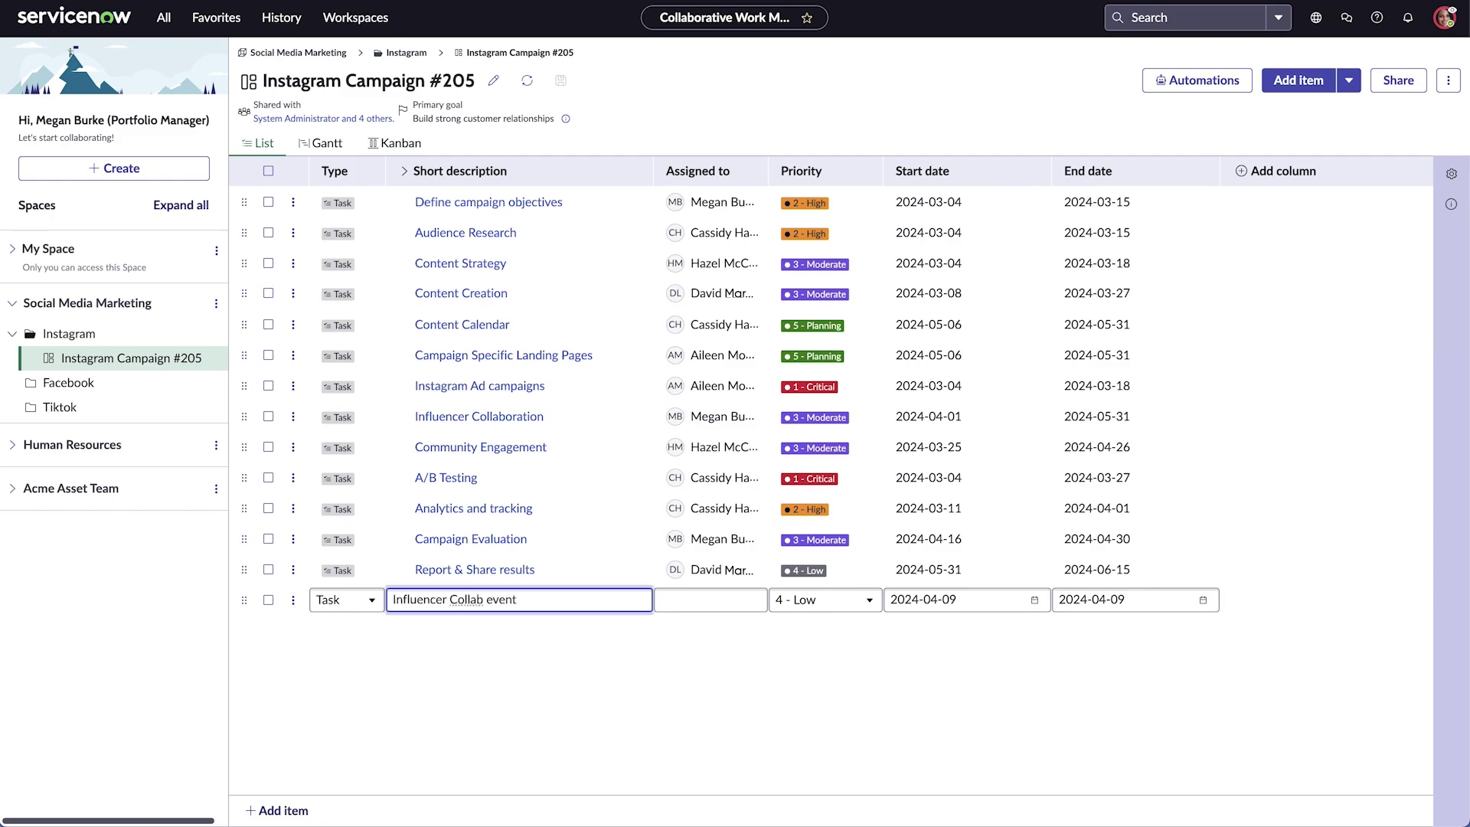
{"action": "key", "text": "Tab"}
{"action": "type", "text": "Megan"}
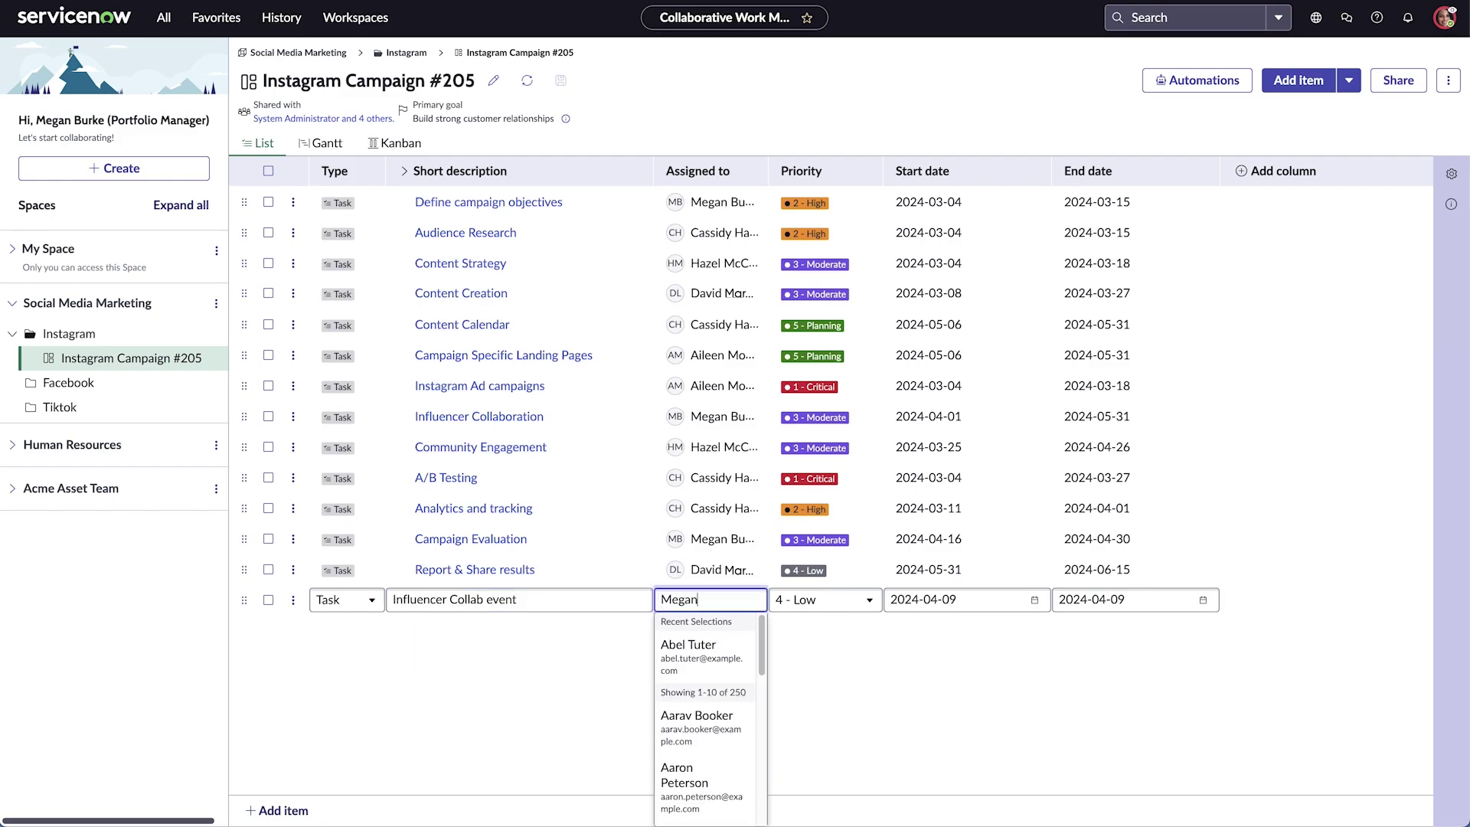
{"action": "left_click", "coordinate": [726, 661]}
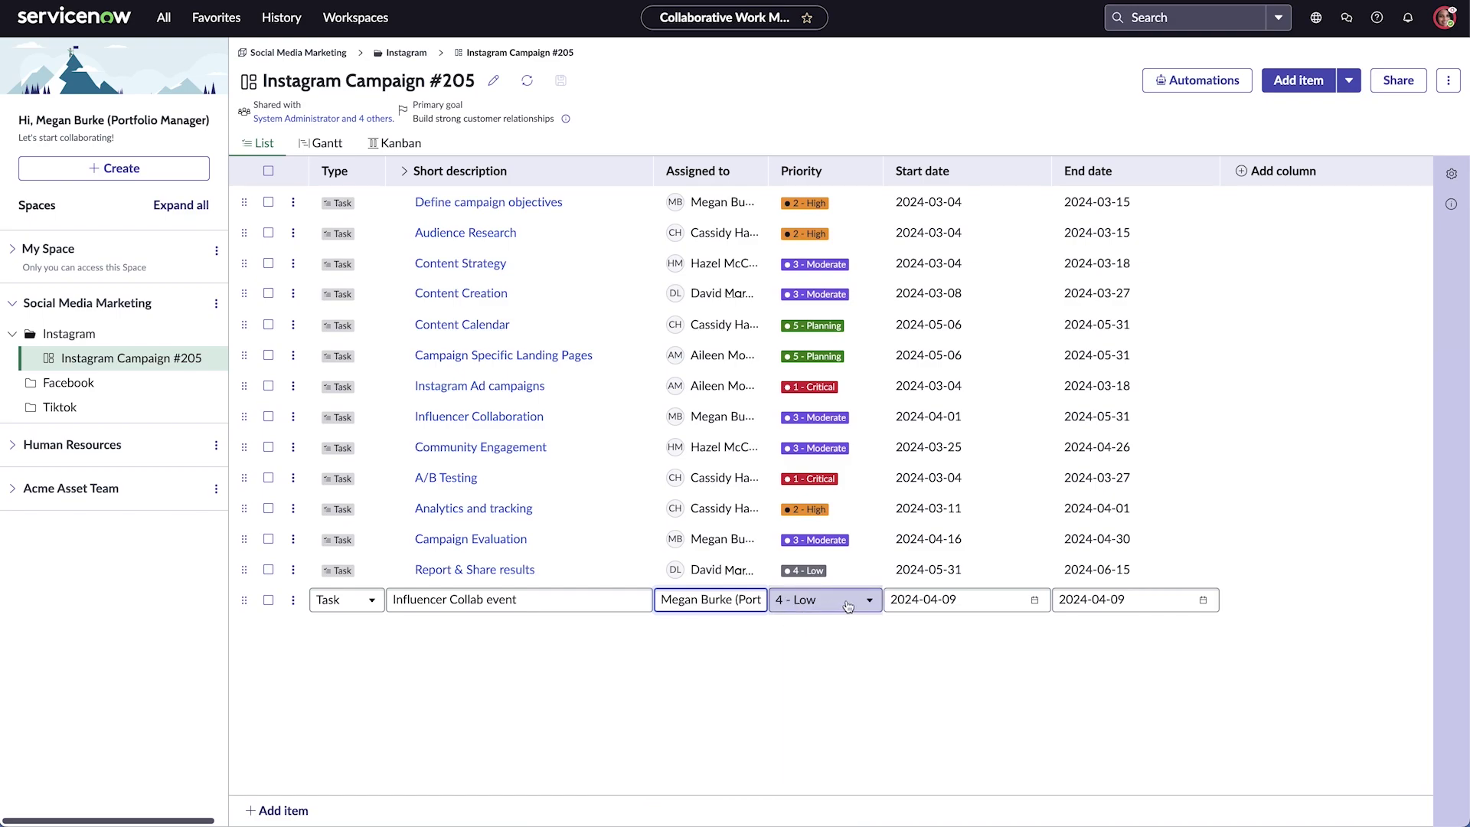
{"action": "left_click", "coordinate": [852, 606]}
{"action": "left_click", "coordinate": [870, 672]}
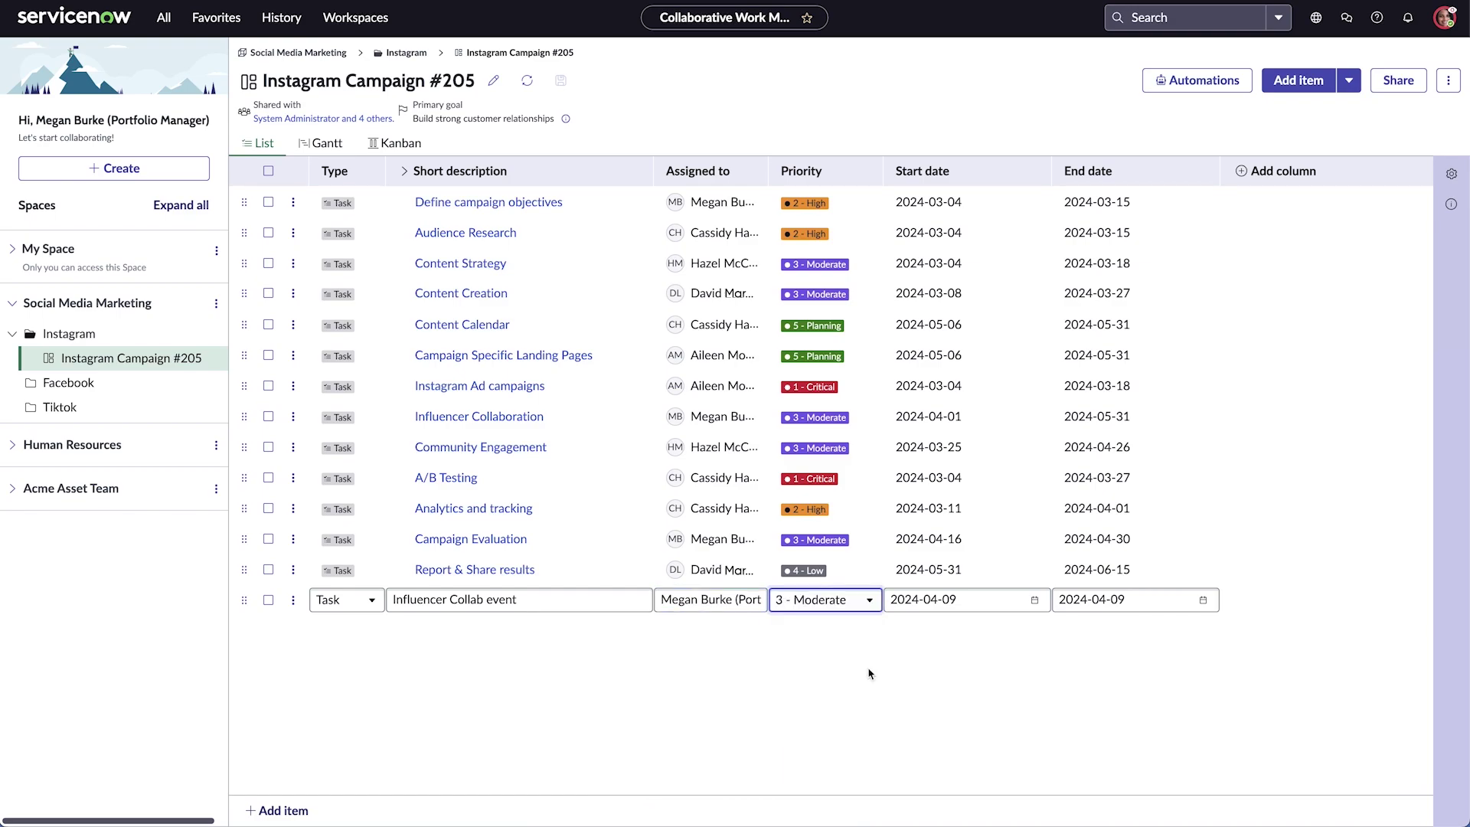
{"action": "left_click", "coordinate": [1034, 600]}
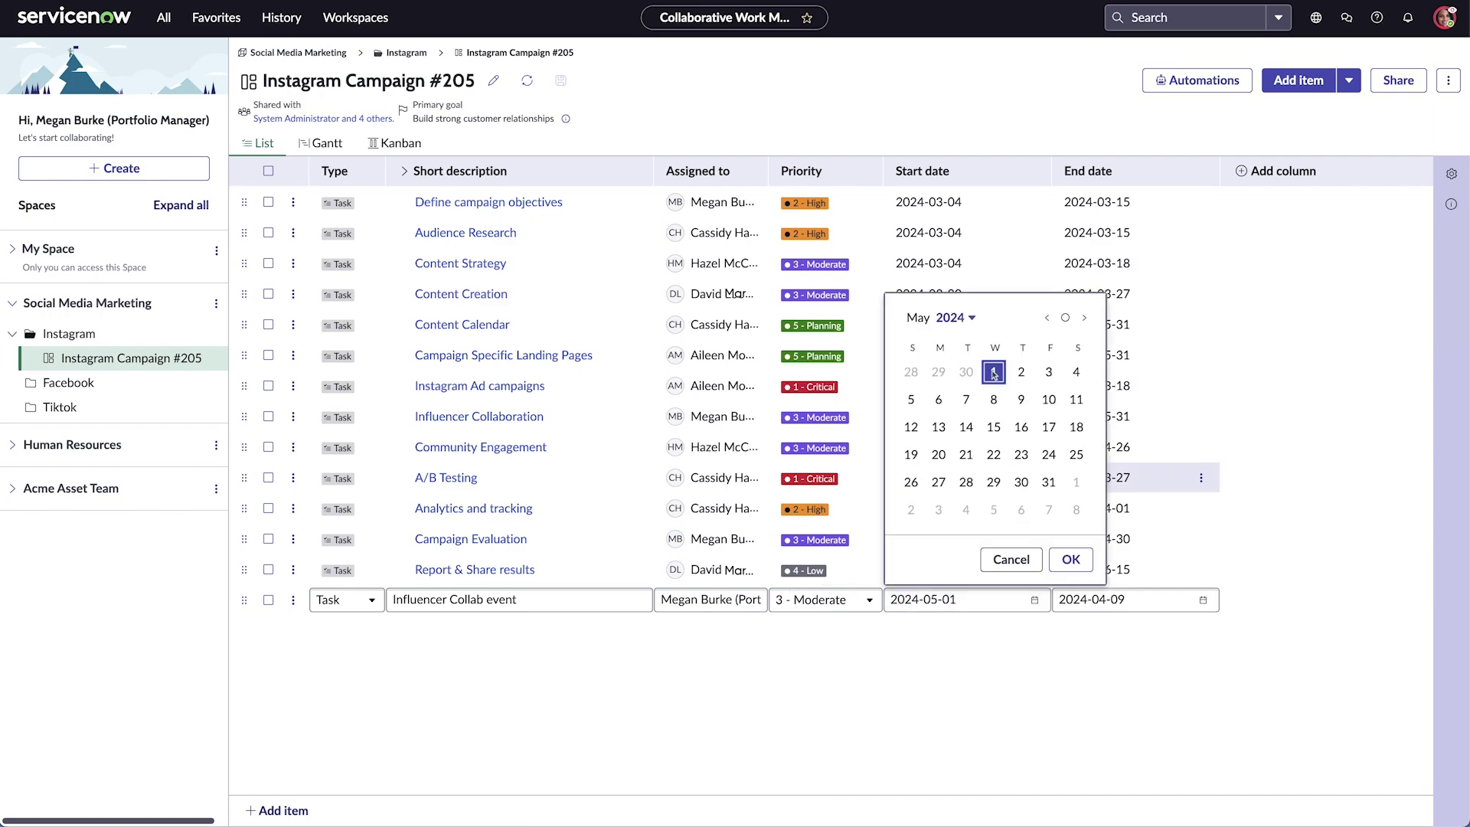
{"action": "left_click", "coordinate": [1202, 599]}
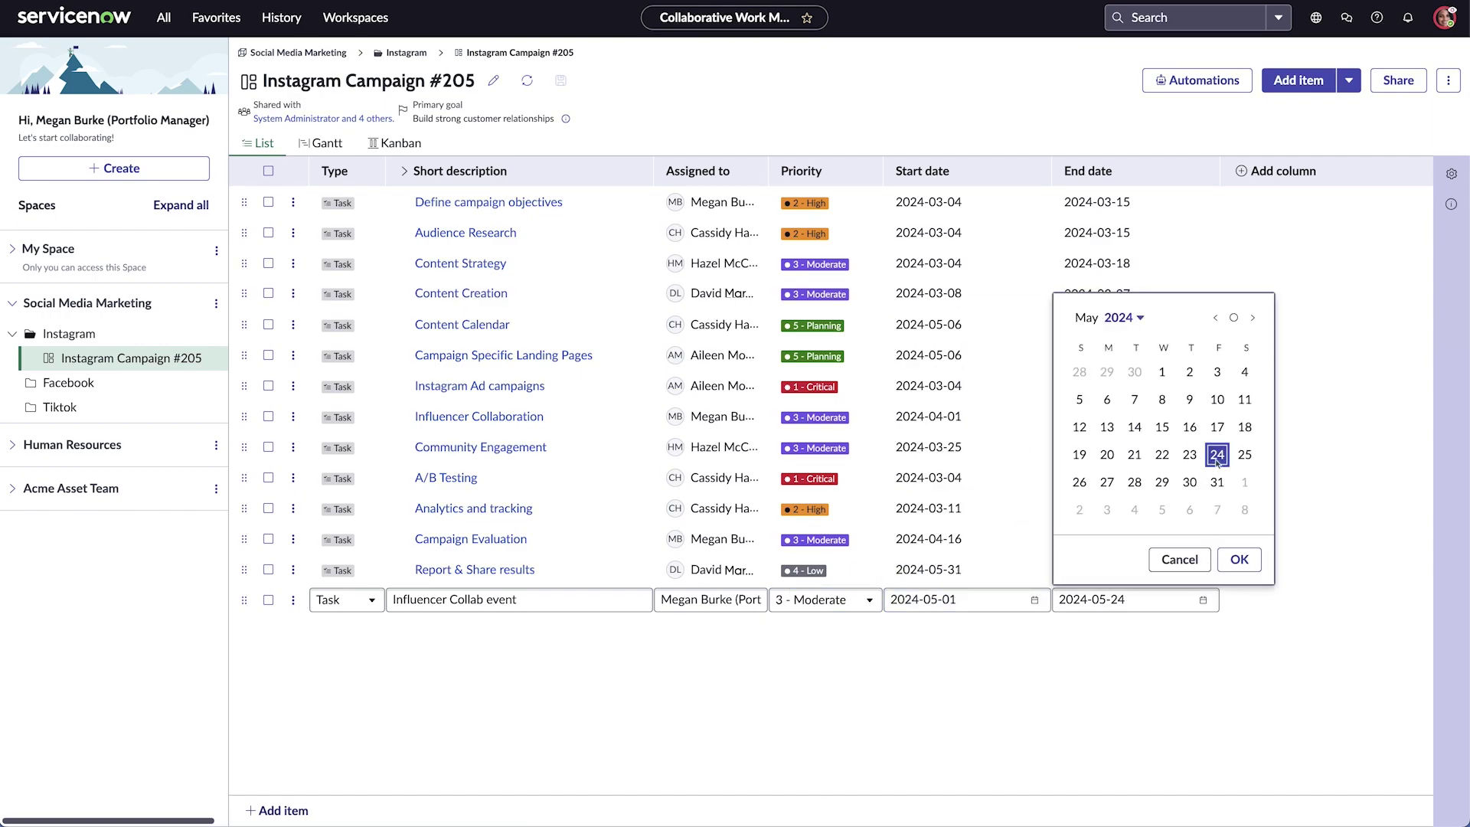
{"action": "left_click", "coordinate": [1239, 560]}
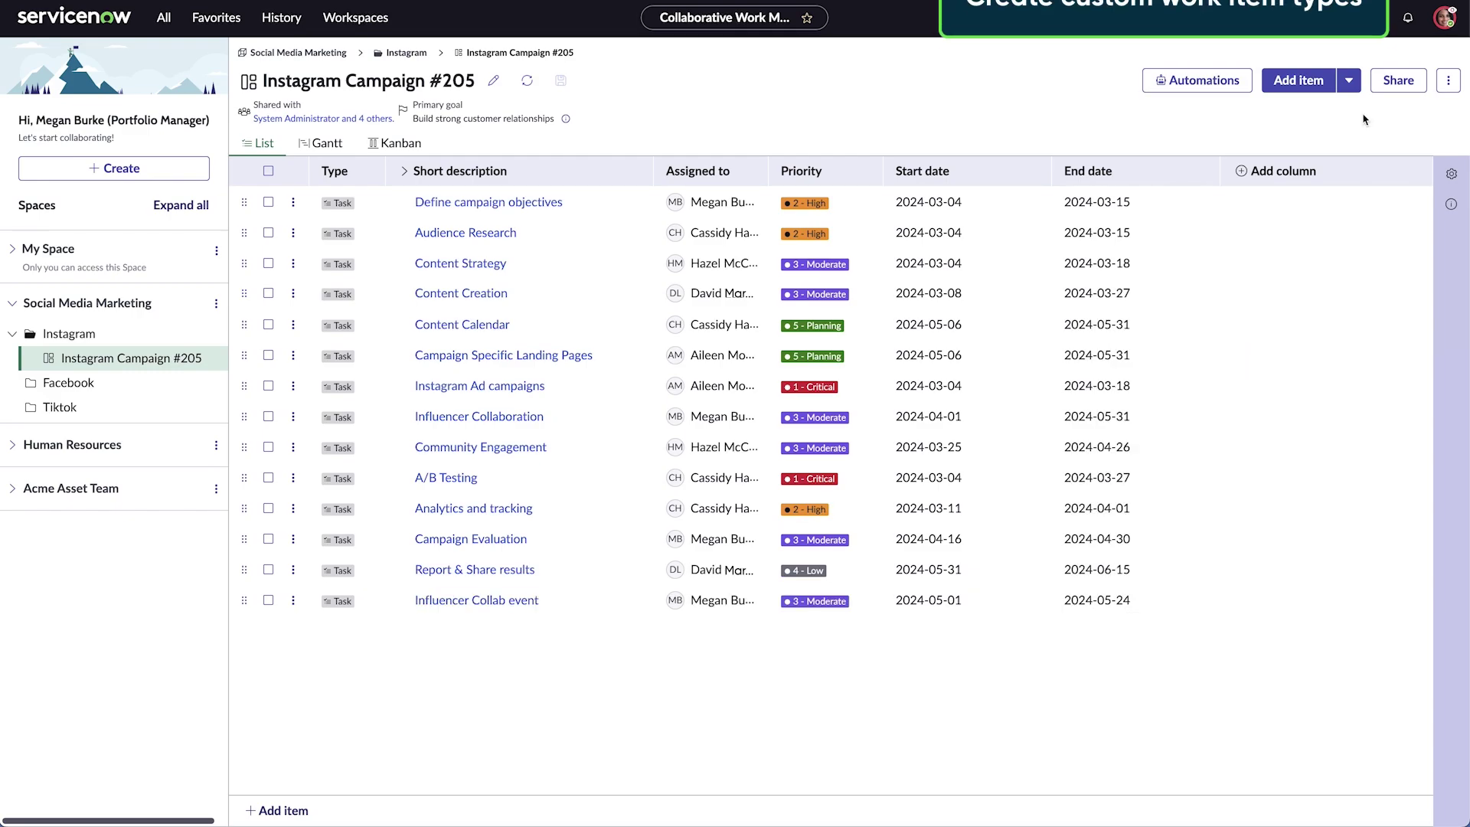
Add a custom 'Events' item type with a globe icon alongside To-do
{"action": "left_click", "coordinate": [1350, 84]}
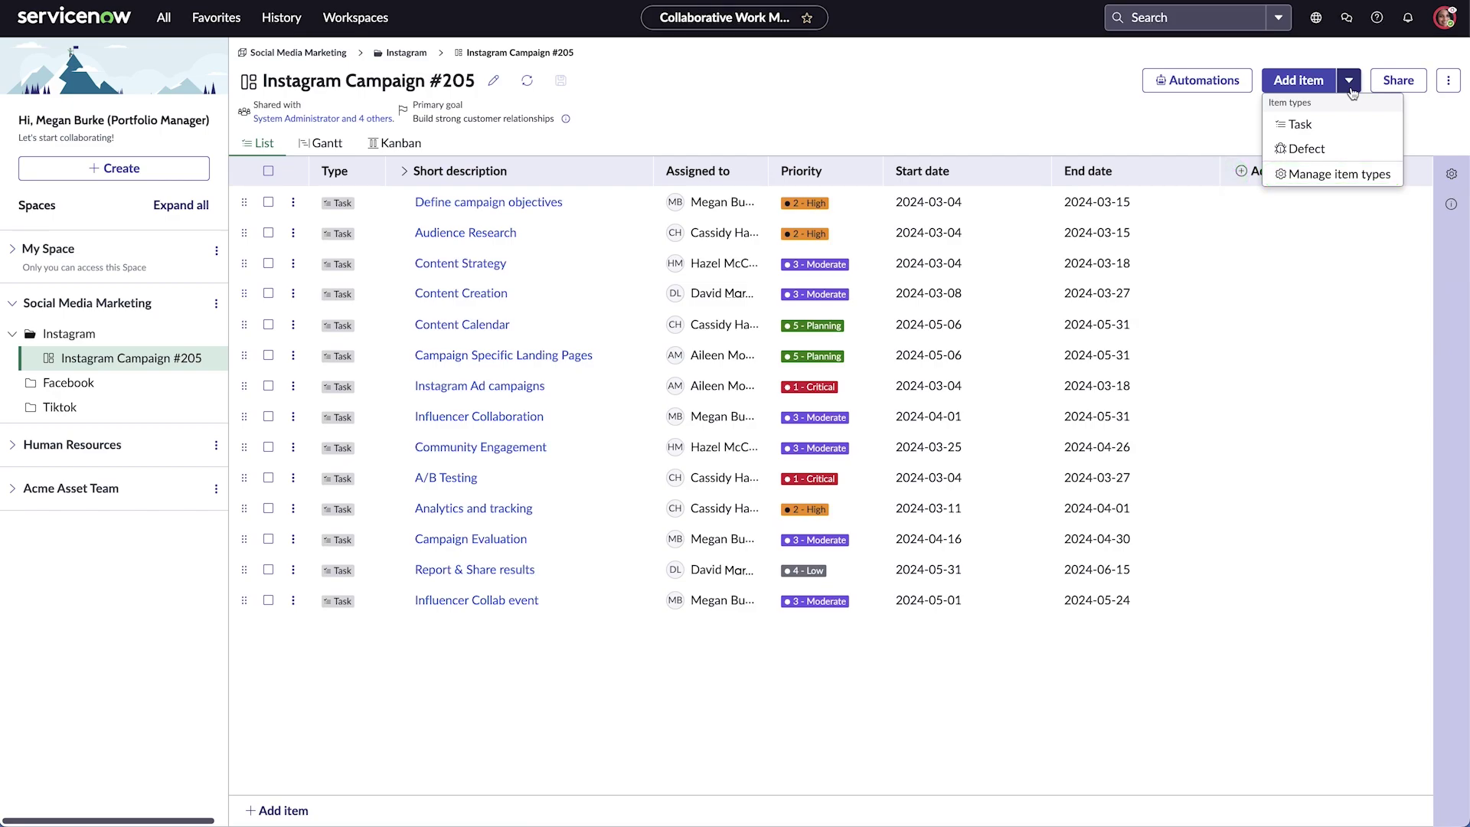
{"action": "left_click", "coordinate": [1355, 173]}
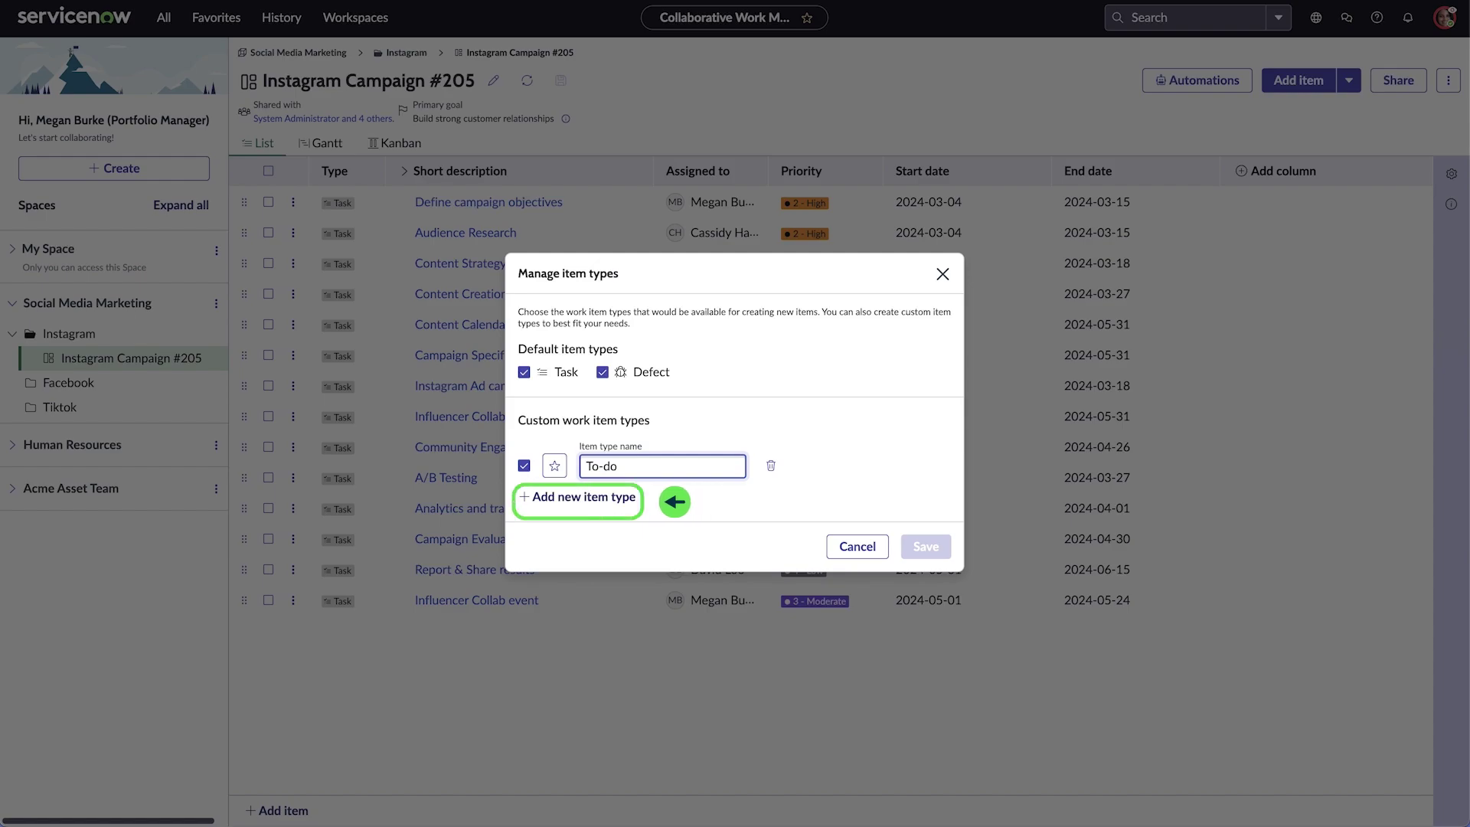
{"action": "left_click", "coordinate": [613, 497]}
{"action": "type", "text": "Events"}
{"action": "left_click", "coordinate": [554, 491]}
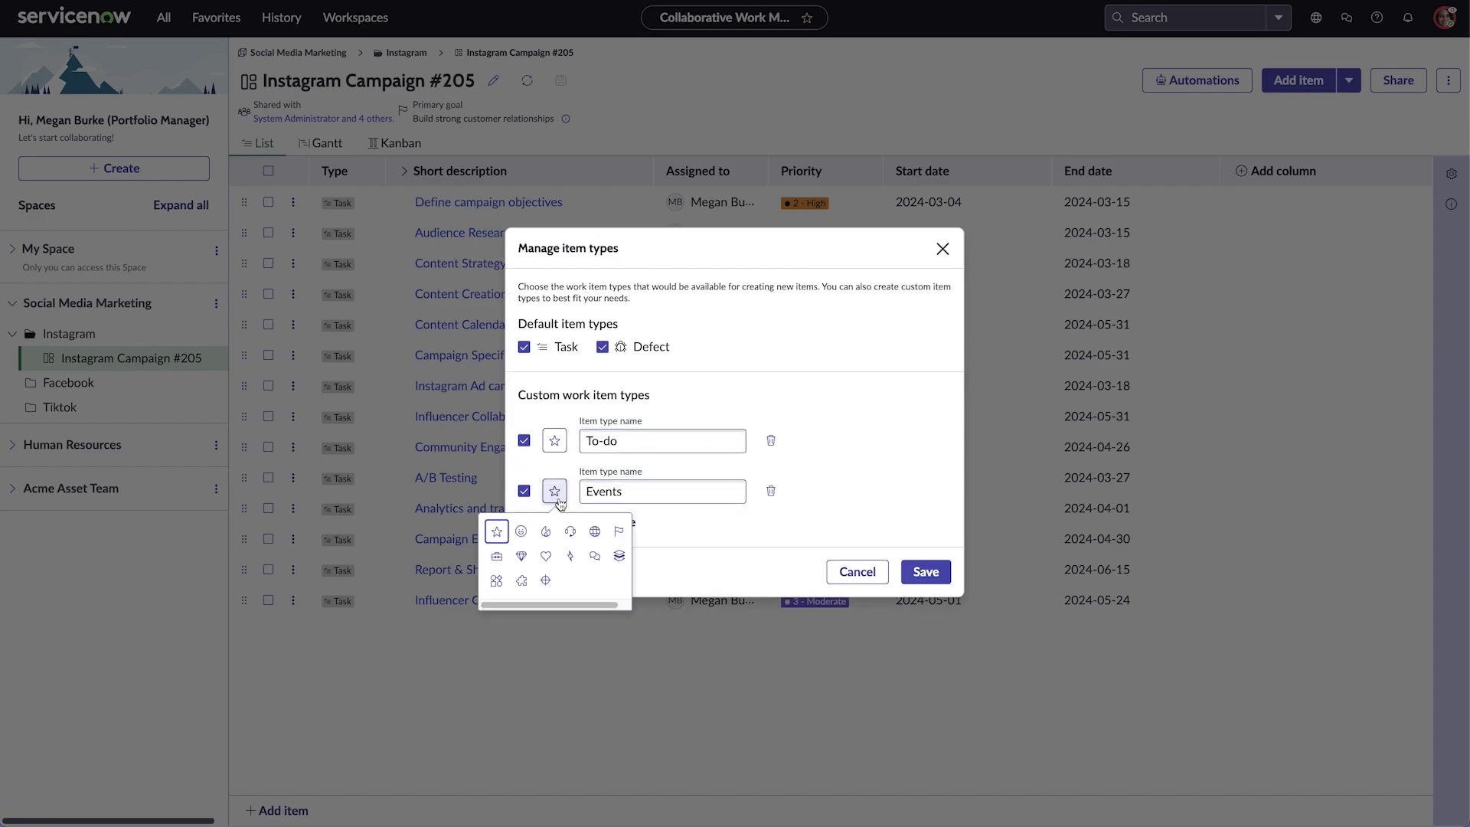
{"action": "left_click", "coordinate": [594, 531]}
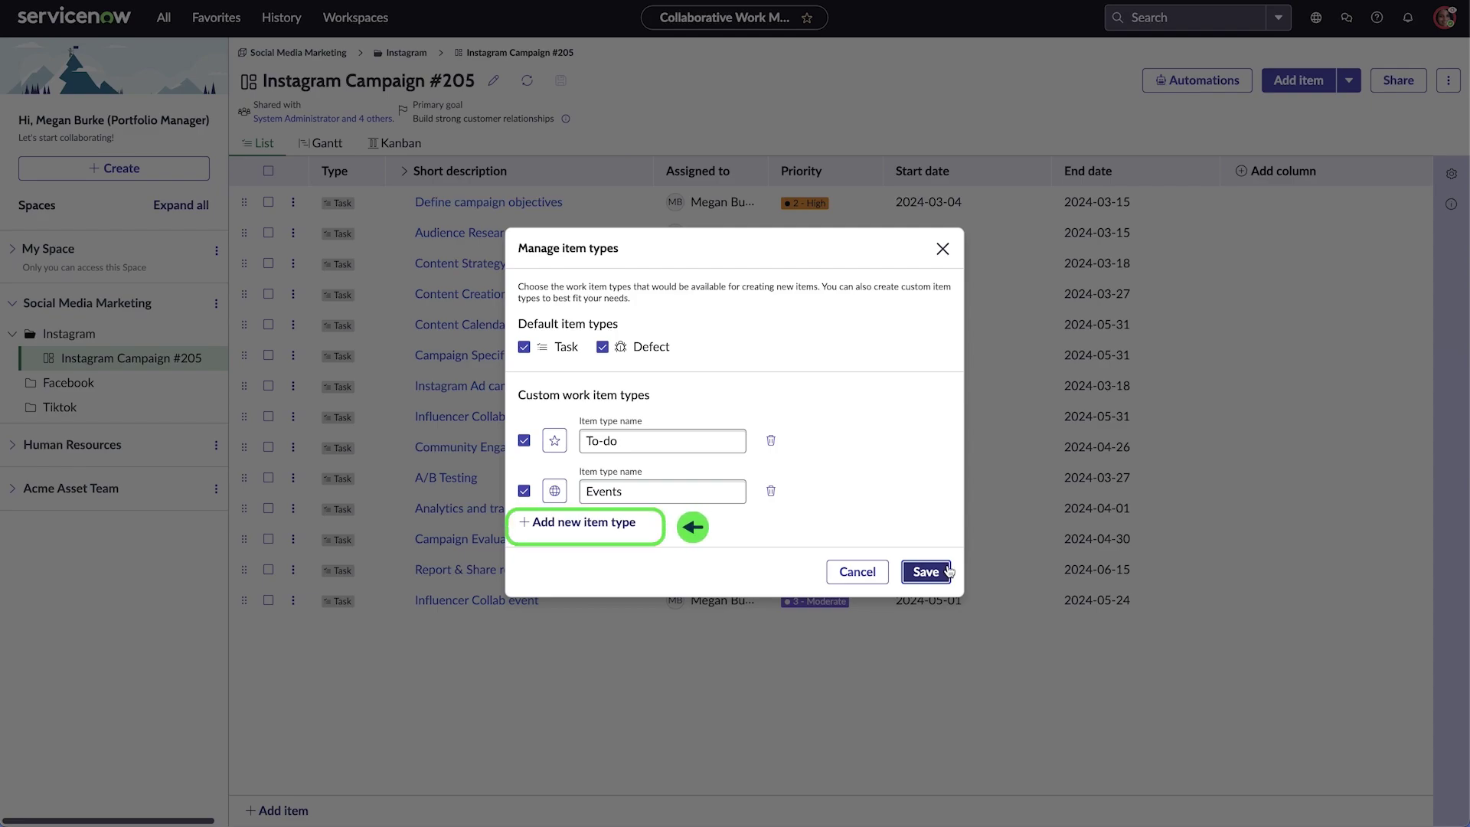
{"action": "left_click", "coordinate": [948, 571]}
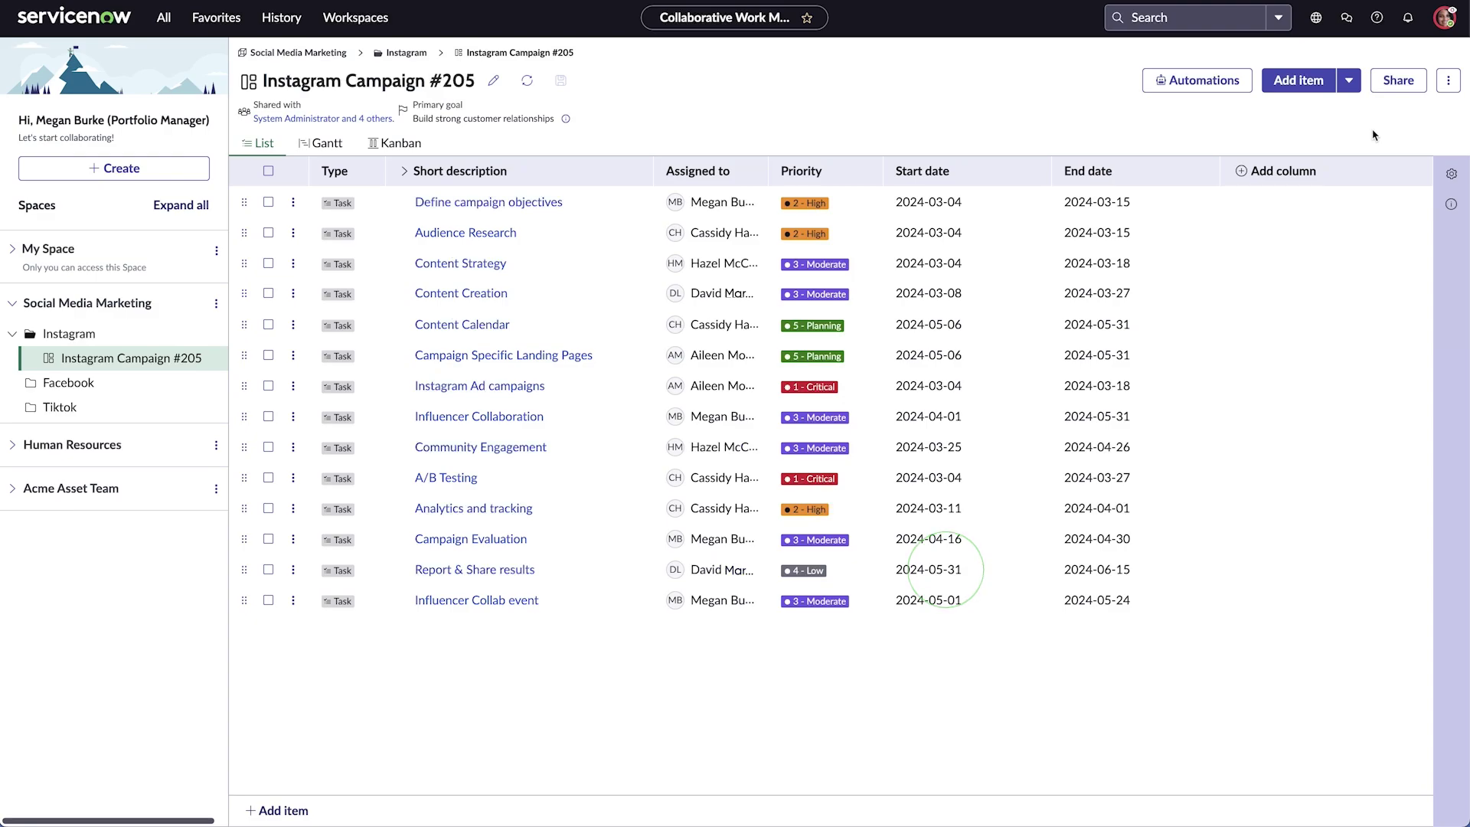
Confirm the new types are listed and set Influencer Collab event's type to Events
{"action": "left_click", "coordinate": [1348, 80]}
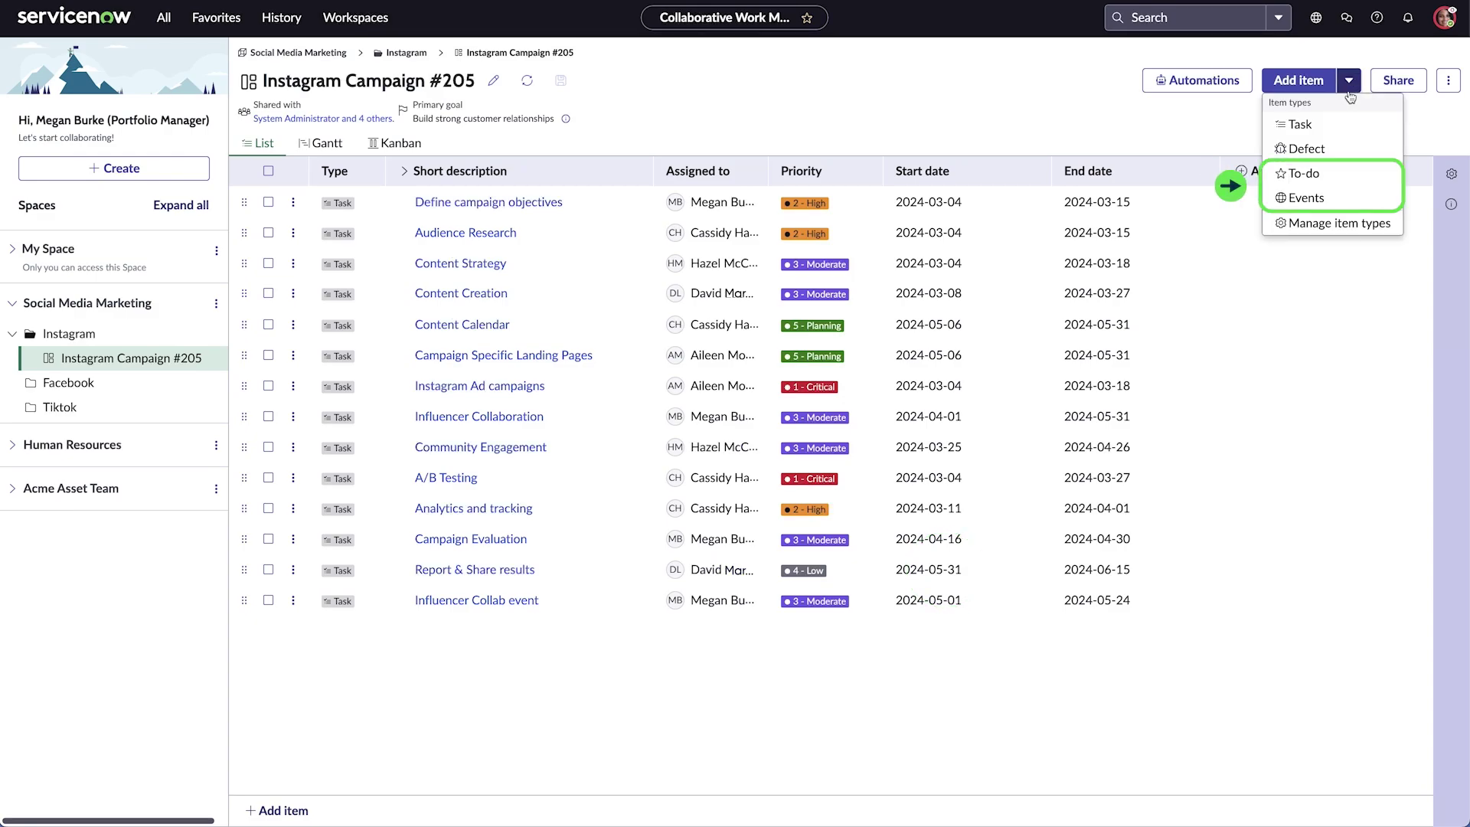
{"action": "left_click", "coordinate": [1348, 81]}
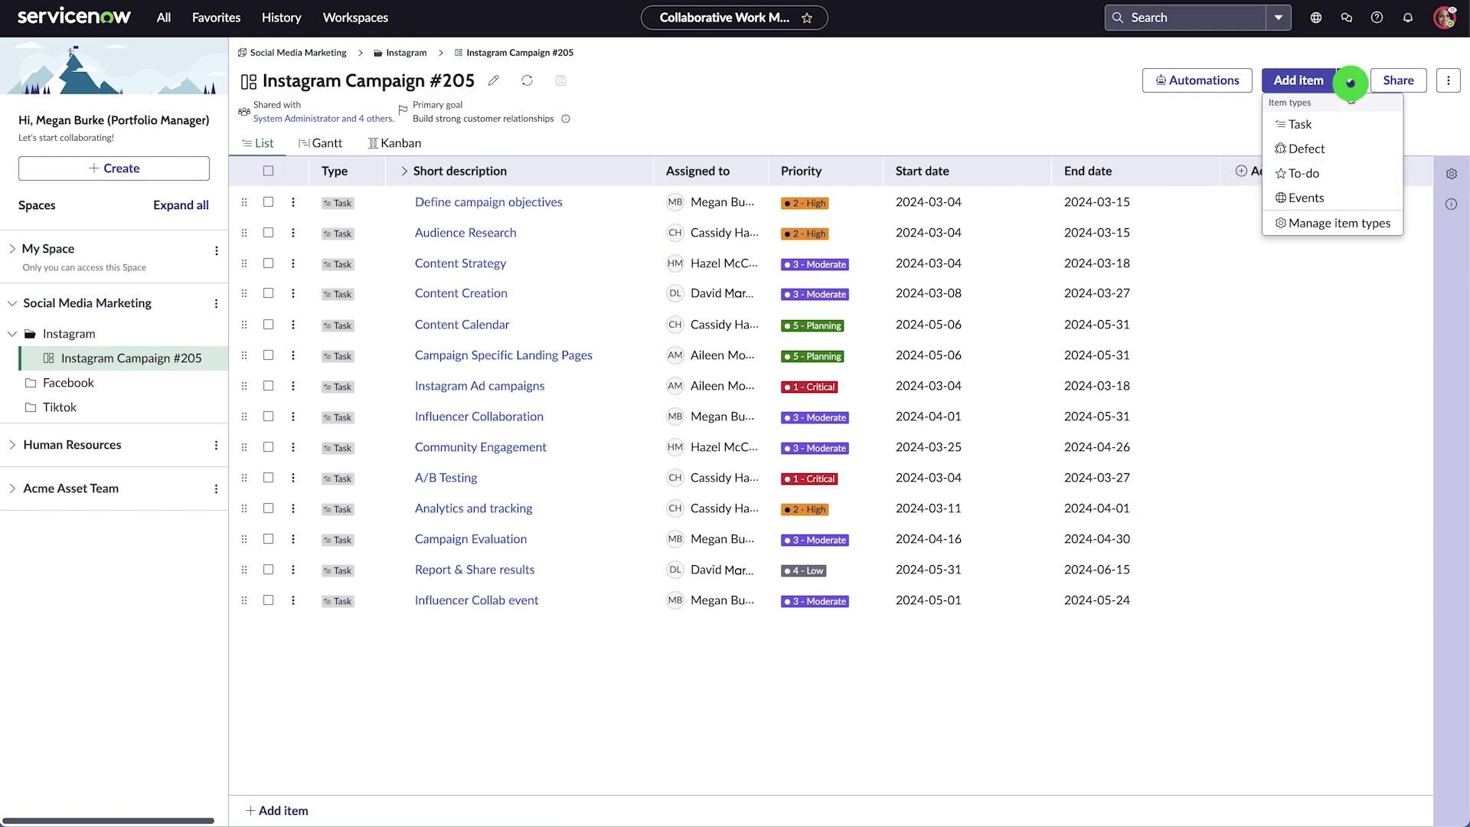
{"action": "left_click", "coordinate": [334, 604]}
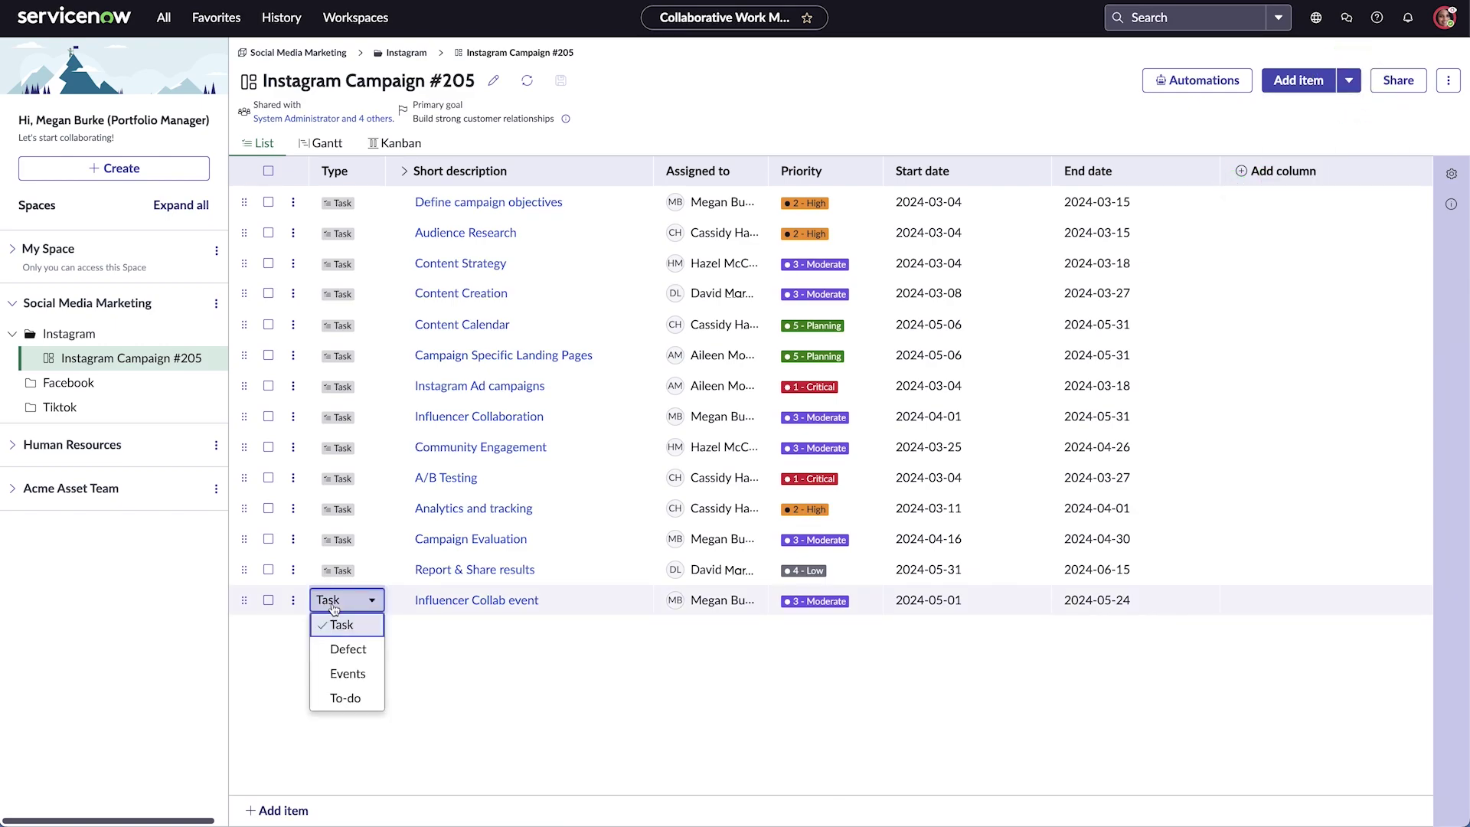
{"action": "left_click", "coordinate": [348, 673]}
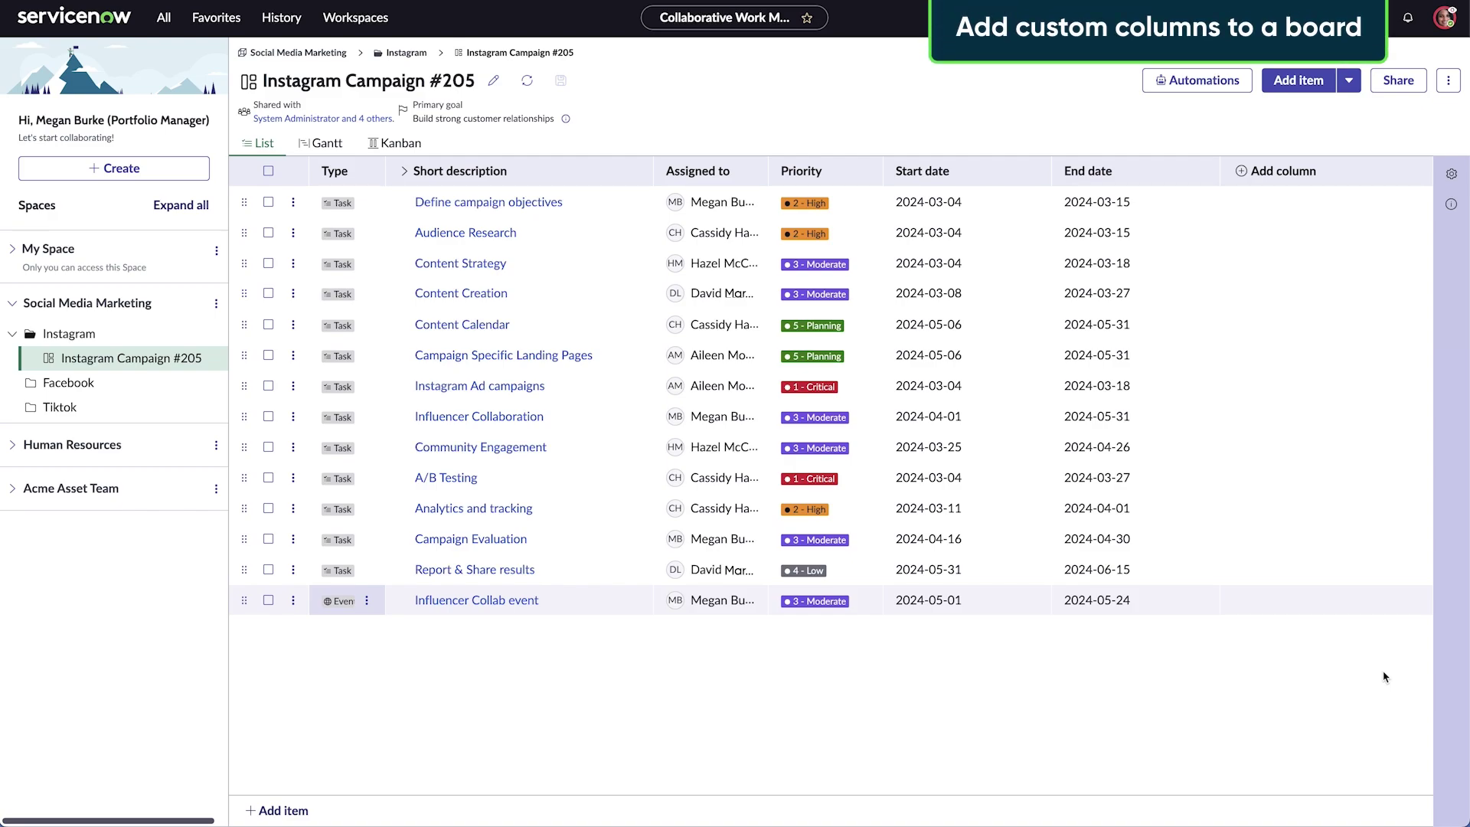
Add a 'Category' label column with options Marketing, Funding and Logistics
{"action": "left_click", "coordinate": [1364, 182]}
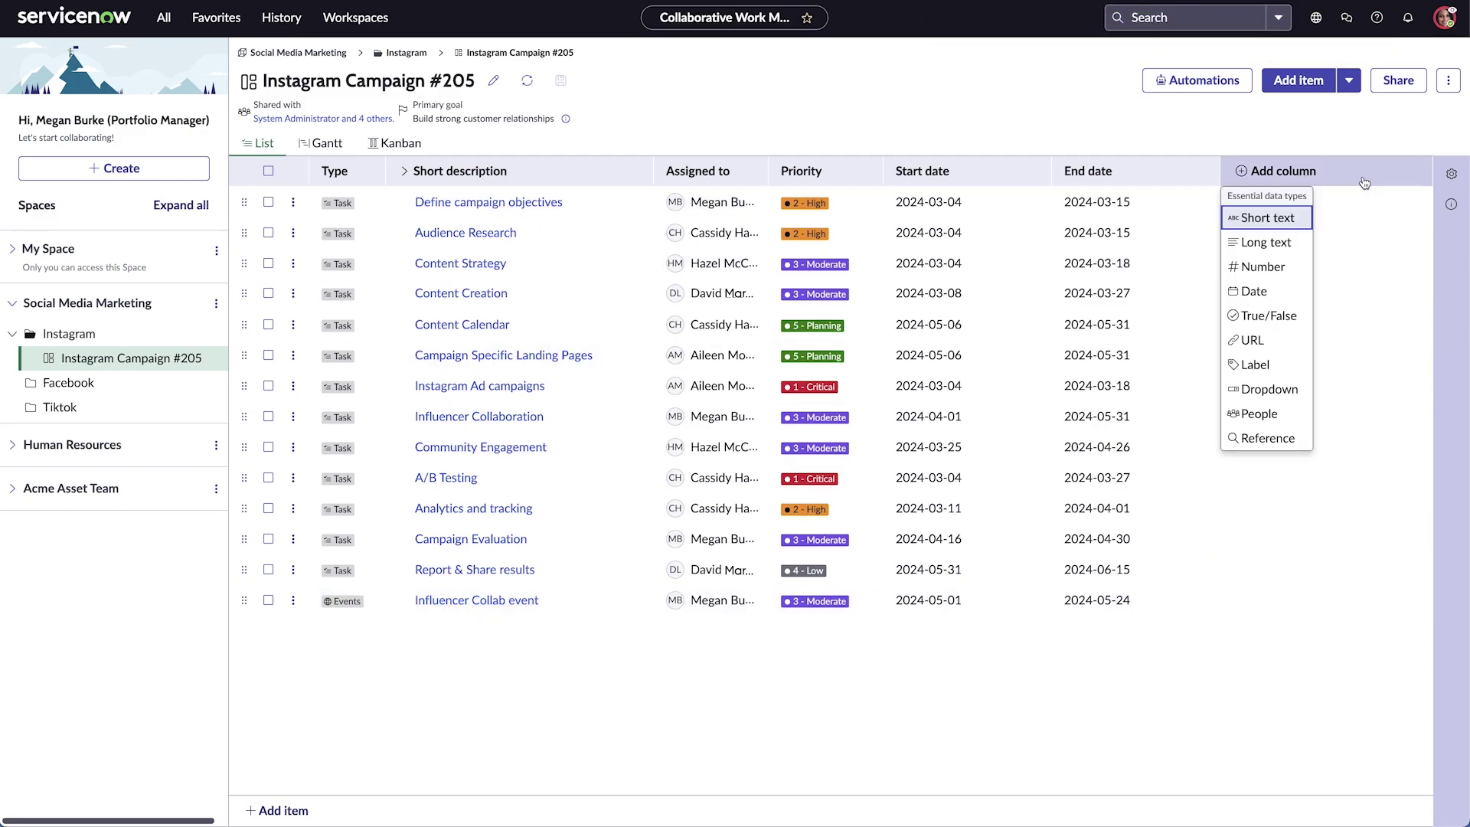
{"action": "left_click", "coordinate": [1292, 366]}
{"action": "left_click", "coordinate": [696, 395]}
{"action": "type", "text": "Category"}
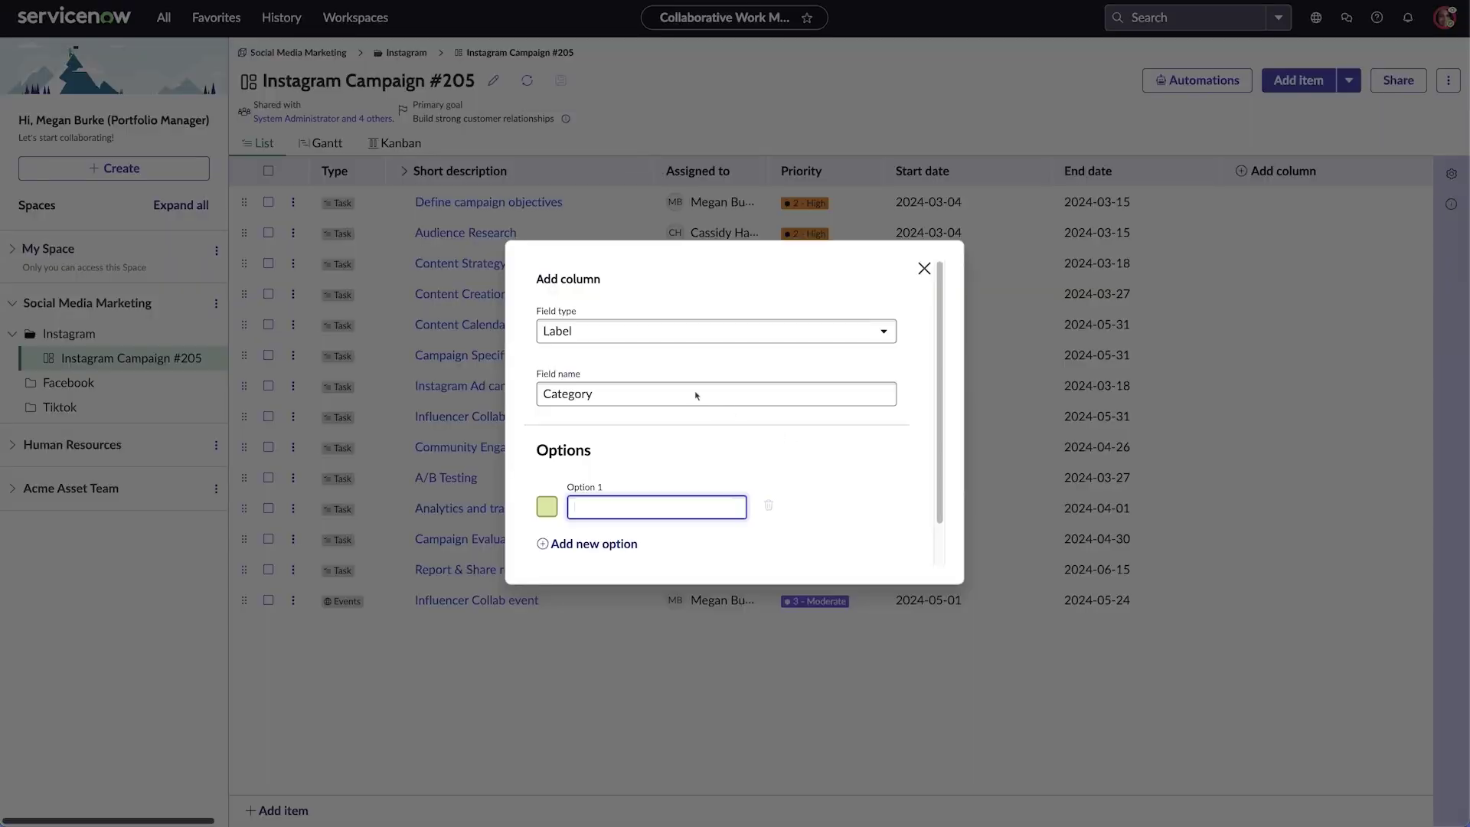
{"action": "type", "text": "Marketing"}
{"action": "left_click", "coordinate": [589, 543]}
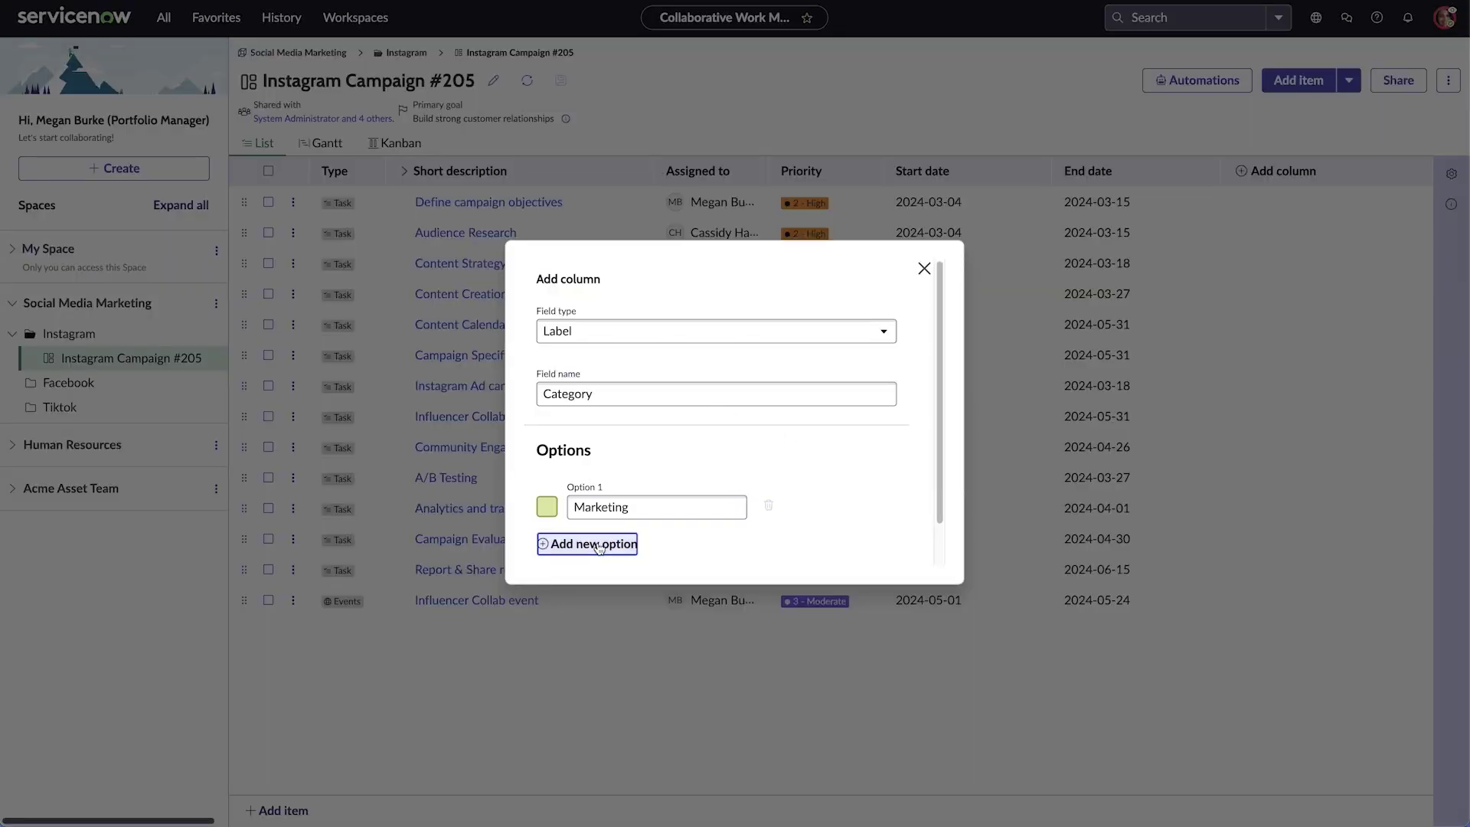
{"action": "type", "text": "Funding"}
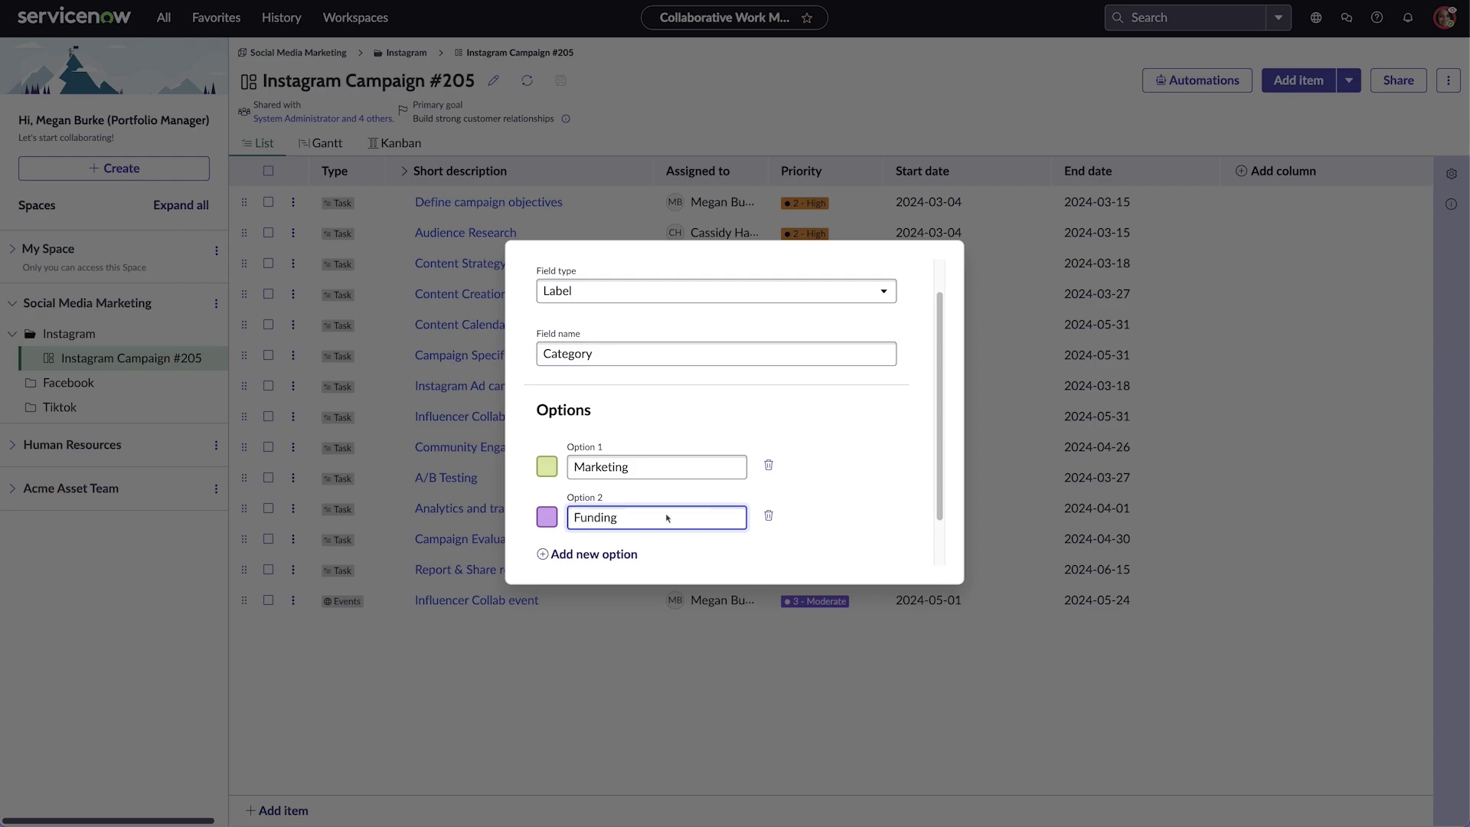
{"action": "left_click", "coordinate": [558, 554]}
{"action": "type", "text": "Logistics"}
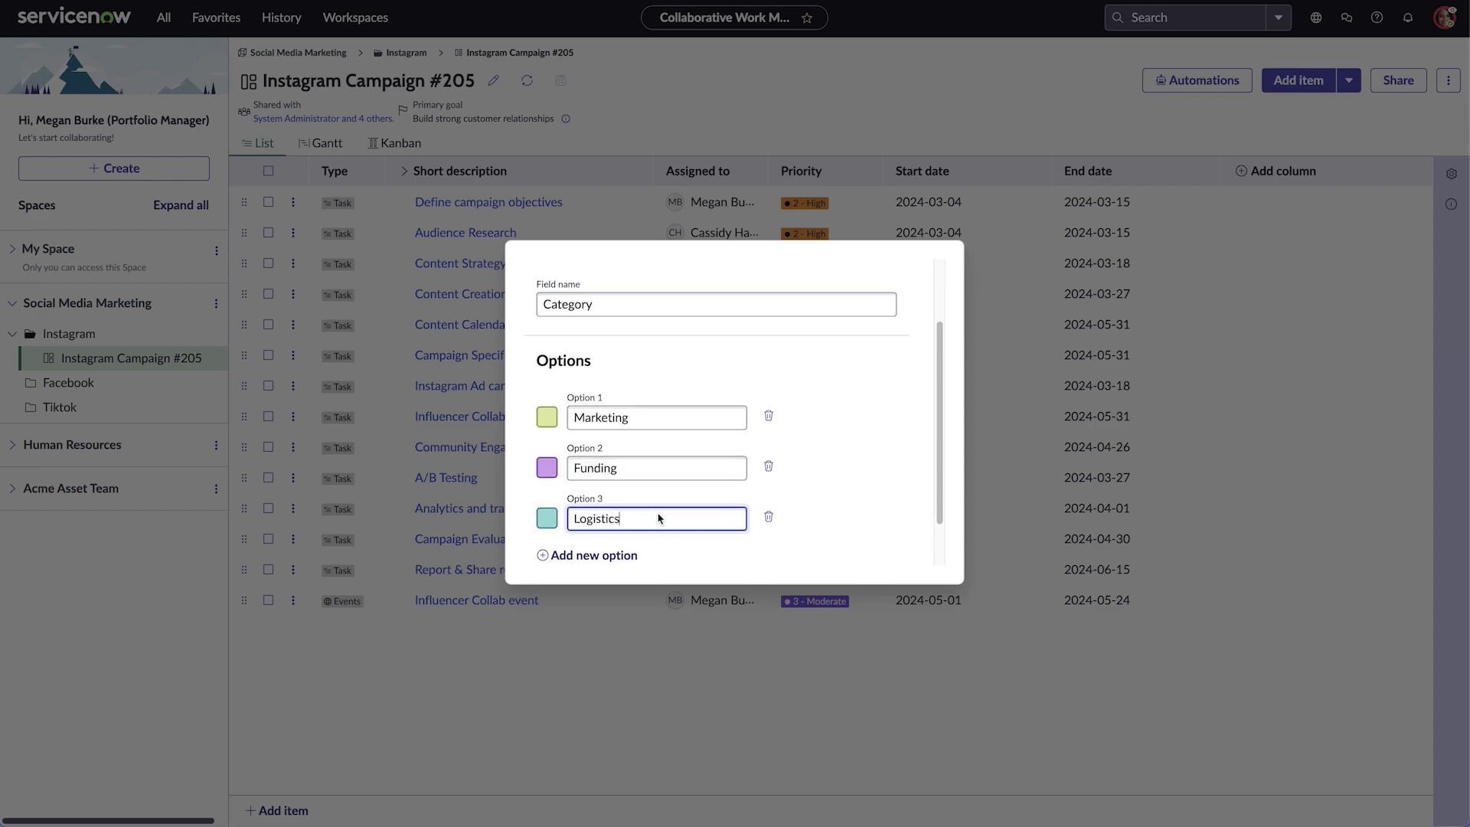
{"action": "scroll", "coordinate": [881, 551], "scroll_direction": "down", "scroll_amount": 1}
{"action": "left_click", "coordinate": [862, 558]}
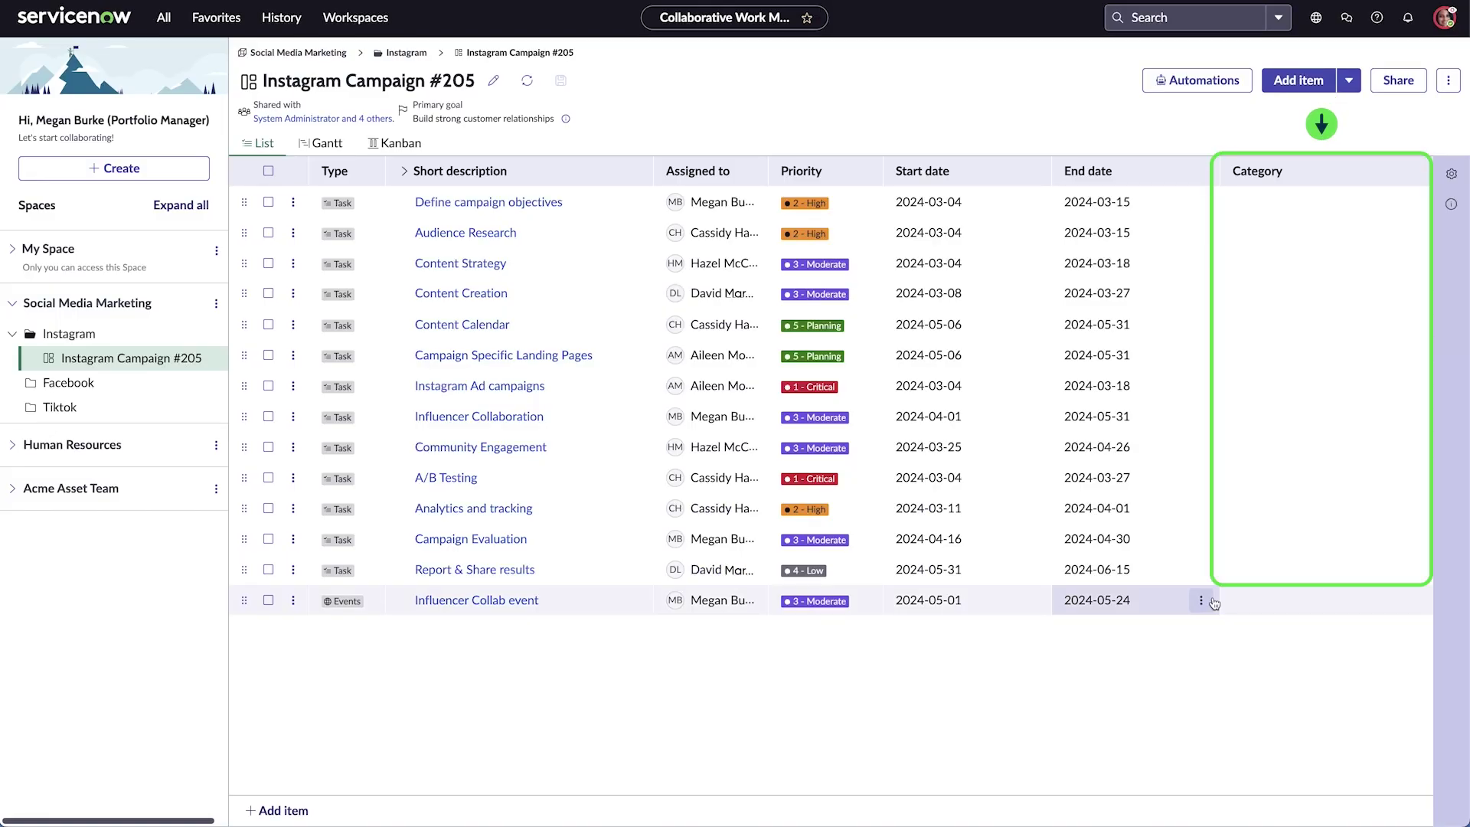
Tag Influencer Collab event as Marketing and view the board as a Gantt timeline
{"action": "left_click", "coordinate": [1261, 606]}
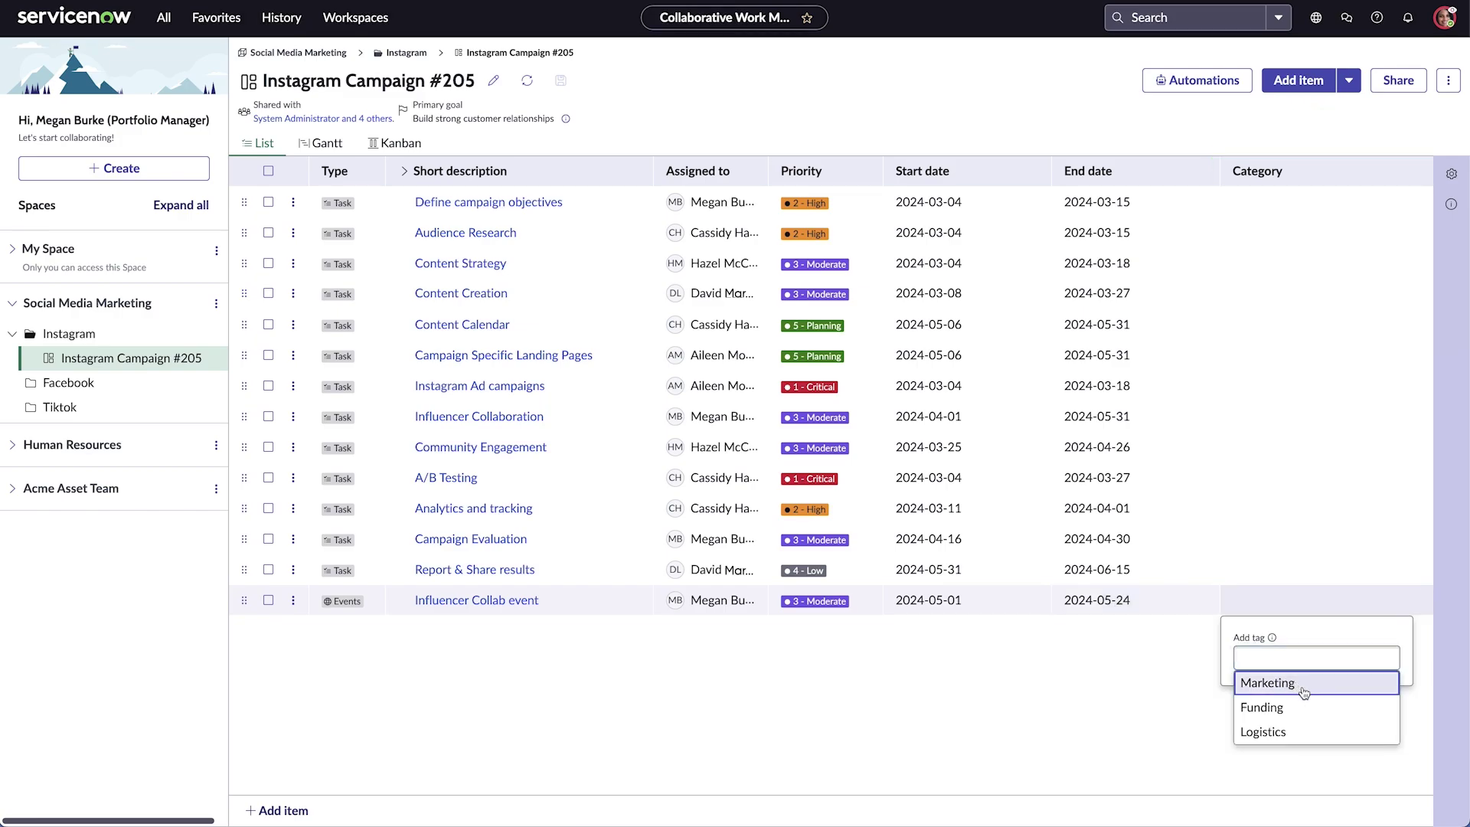
{"action": "left_click", "coordinate": [1294, 684]}
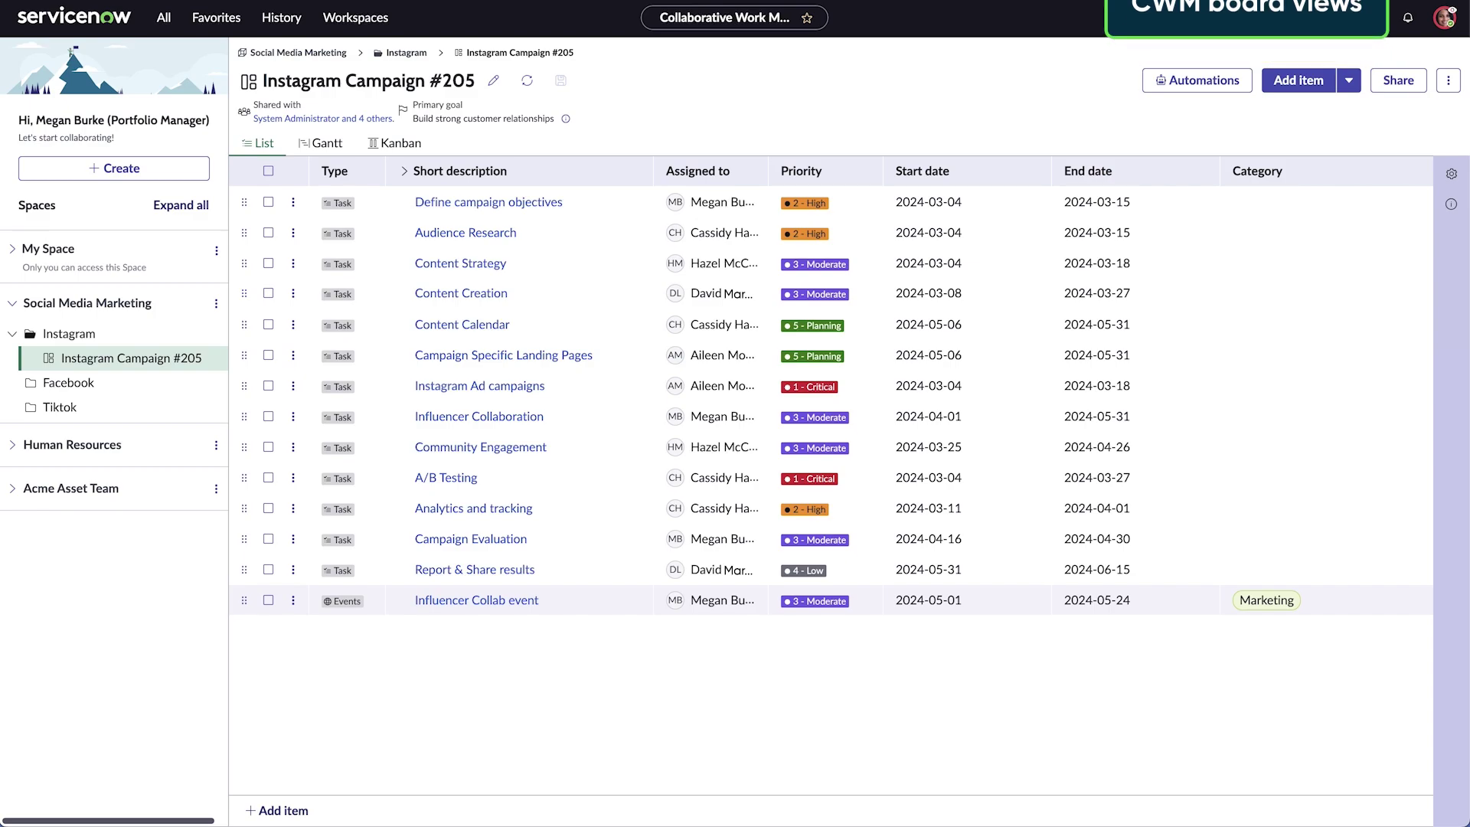
{"action": "left_click", "coordinate": [335, 145]}
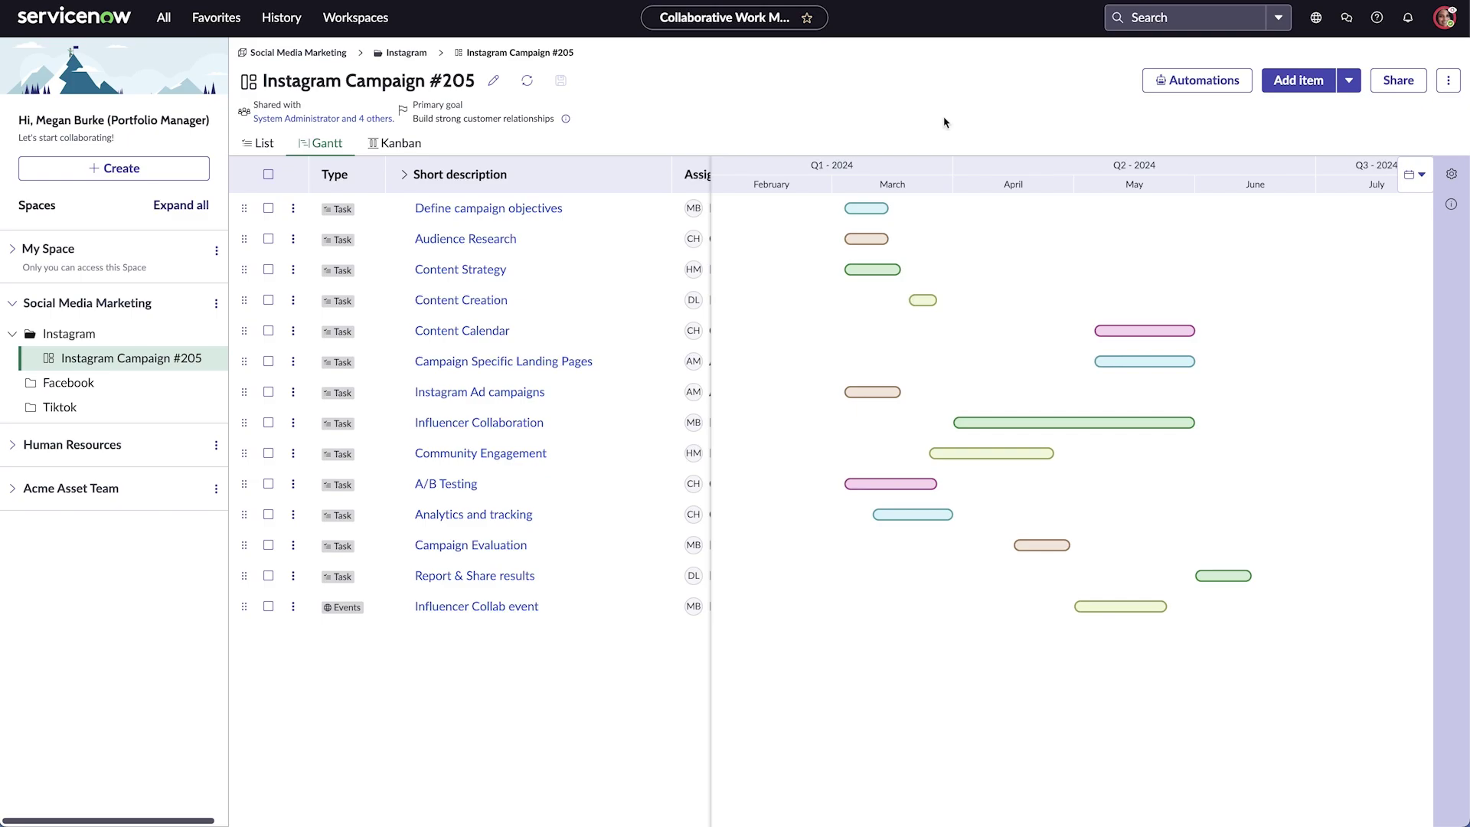
In Gantt, stretch Define campaign objectives to 2024-03-29; in Kanban, move Content Creation to Work in Progress
{"action": "left_click_drag", "start_coordinate": [889, 210], "coordinate": [944, 212]}
{"action": "left_click", "coordinate": [399, 144]}
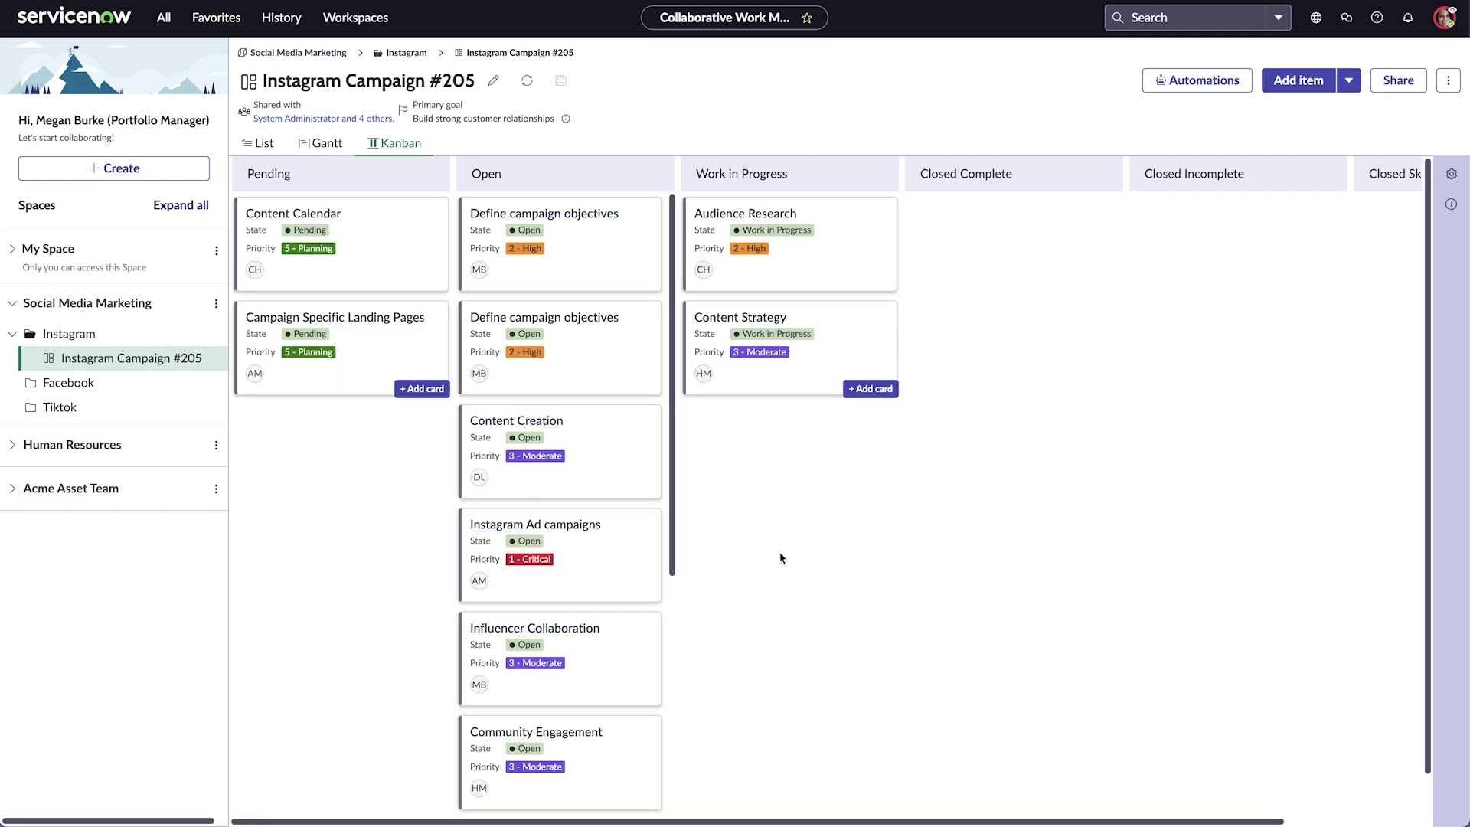
{"action": "left_click_drag", "start_coordinate": [638, 464], "coordinate": [854, 469]}
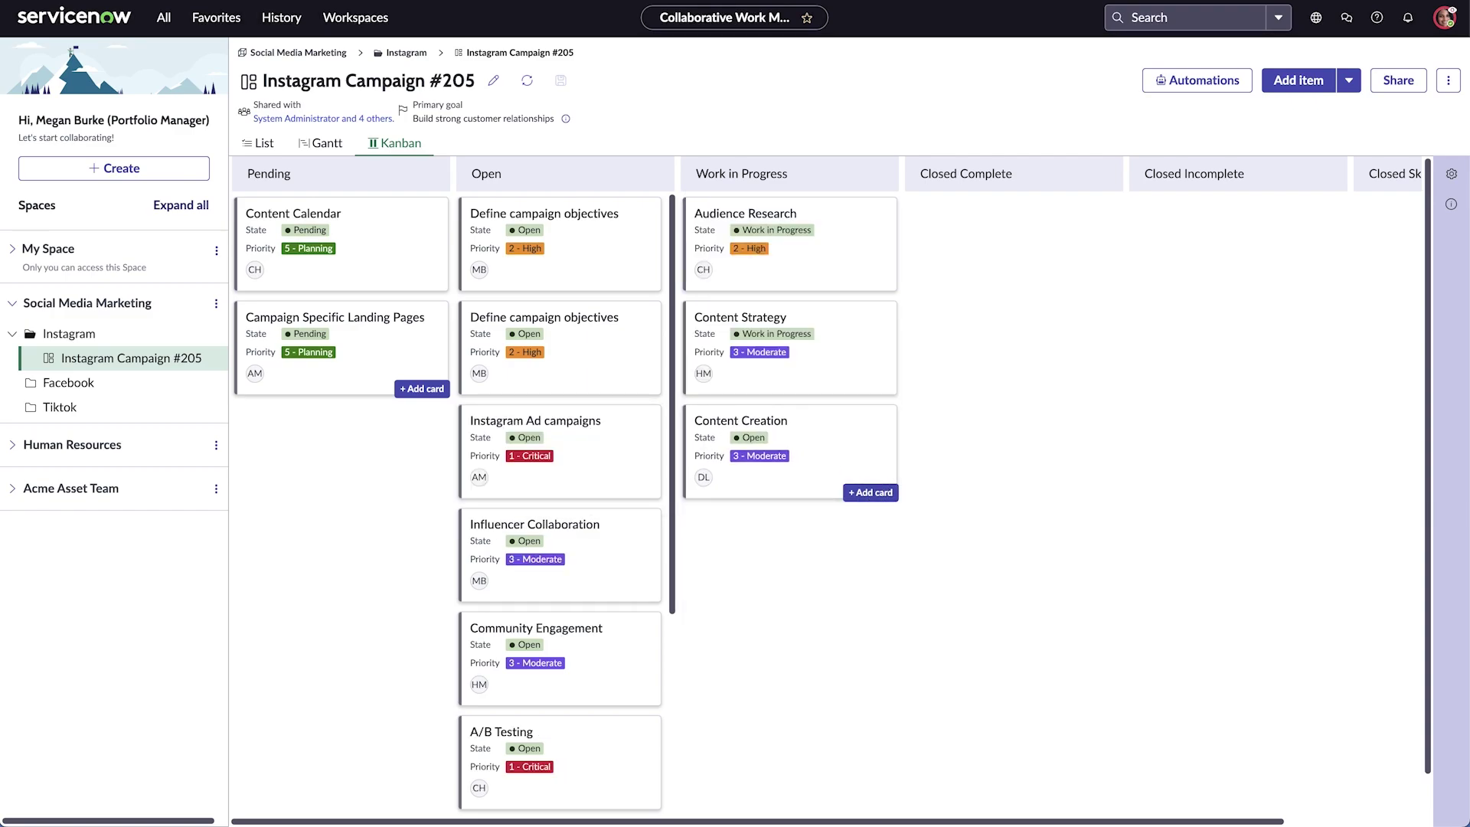
{"action": "left_click", "coordinate": [265, 144]}
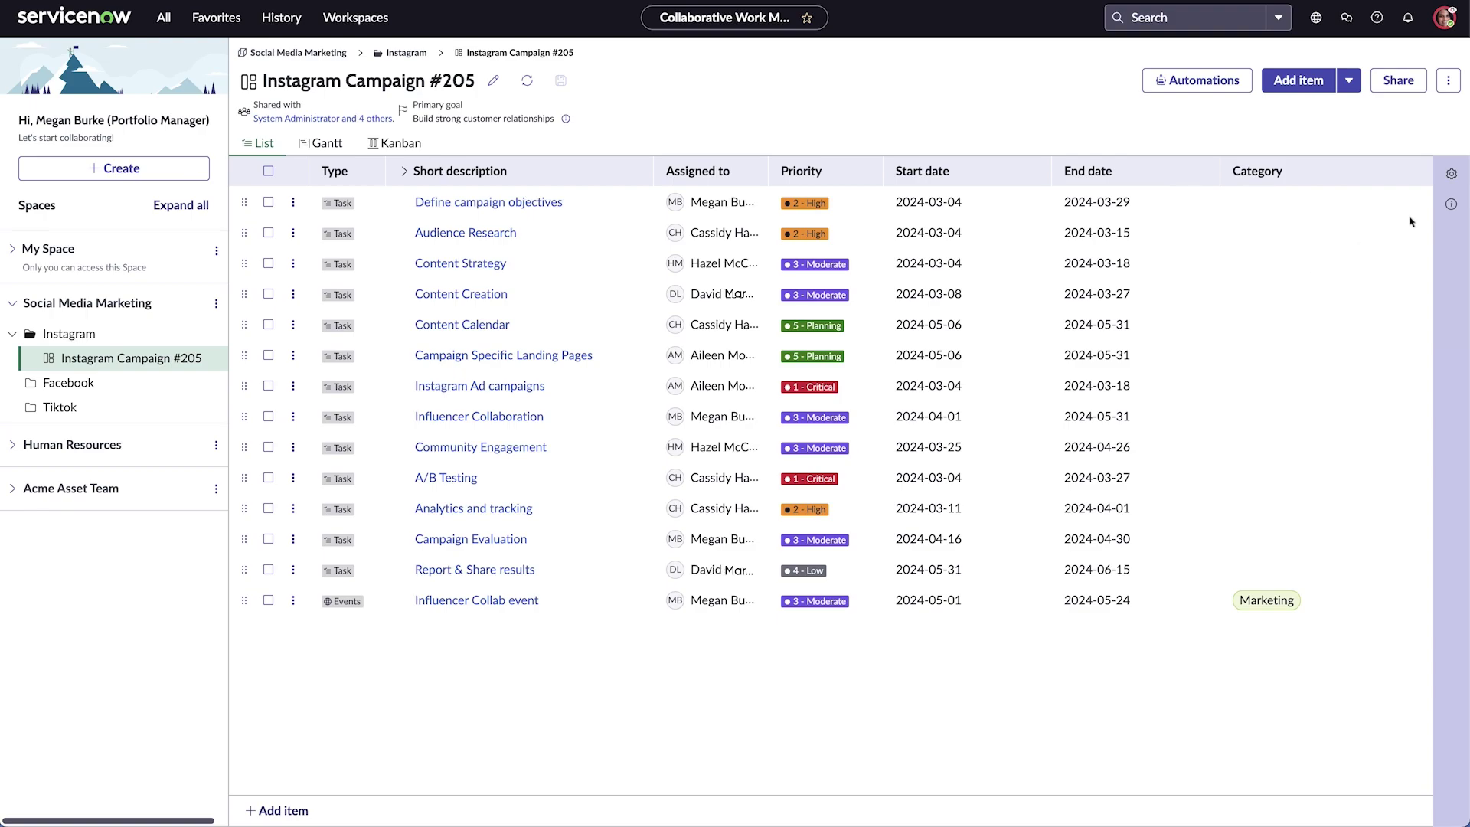
In Personalize, show Kanban lanes grouped by State and keep List, Gantt and Kanban views enabled
{"action": "left_click", "coordinate": [1450, 174]}
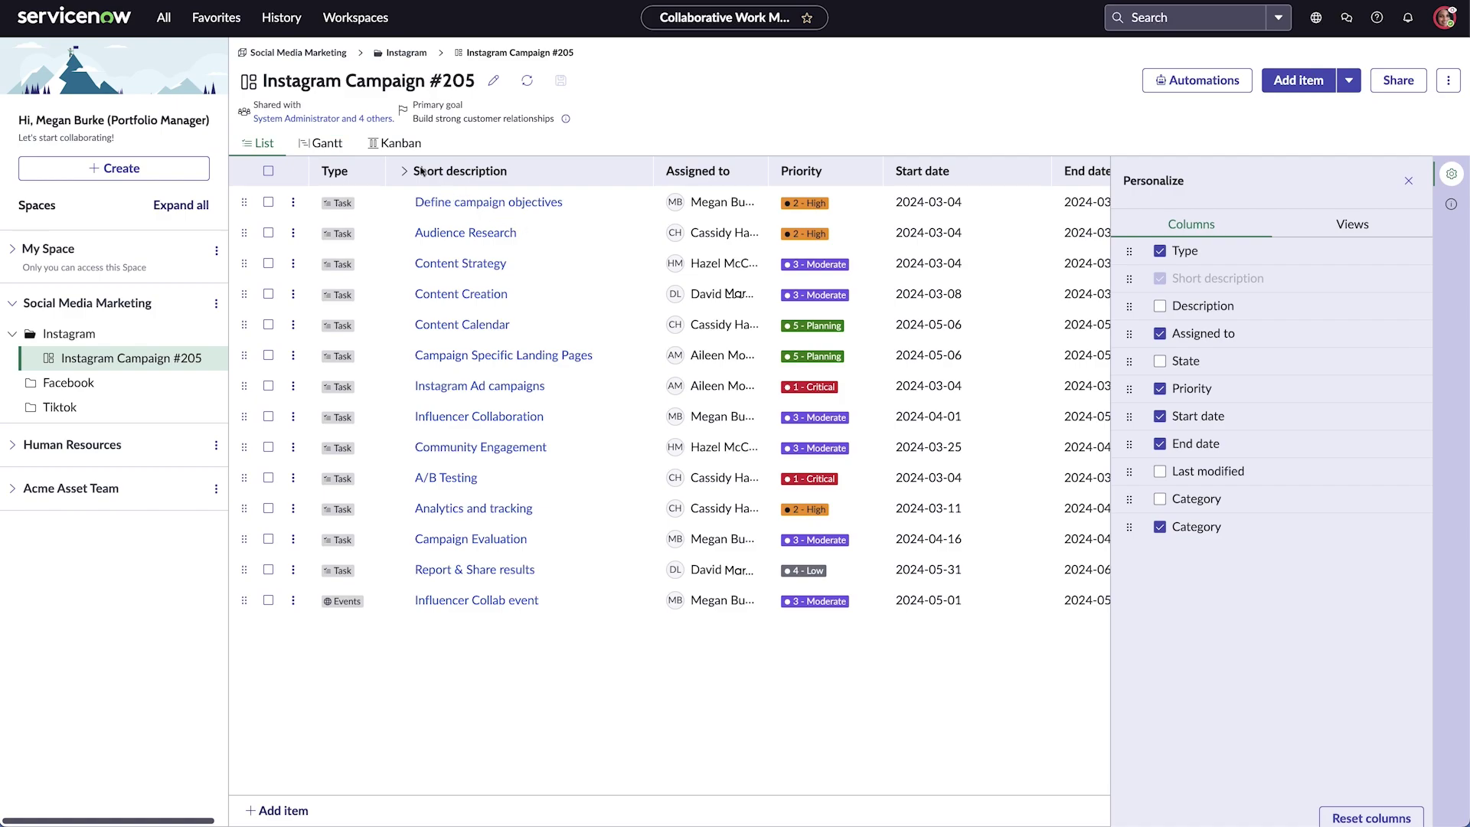
{"action": "left_click", "coordinate": [398, 144]}
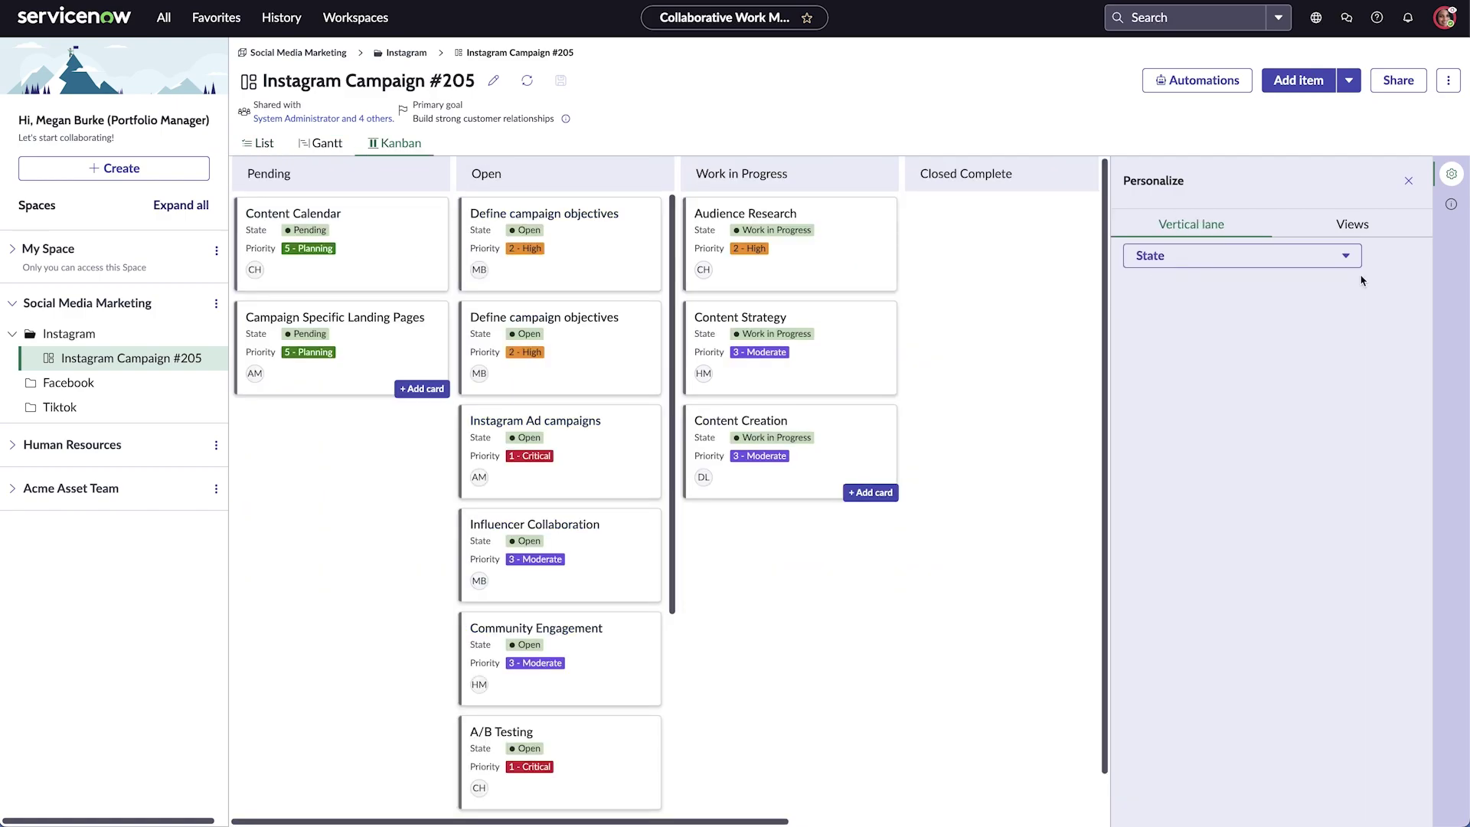
{"action": "left_click", "coordinate": [1353, 260]}
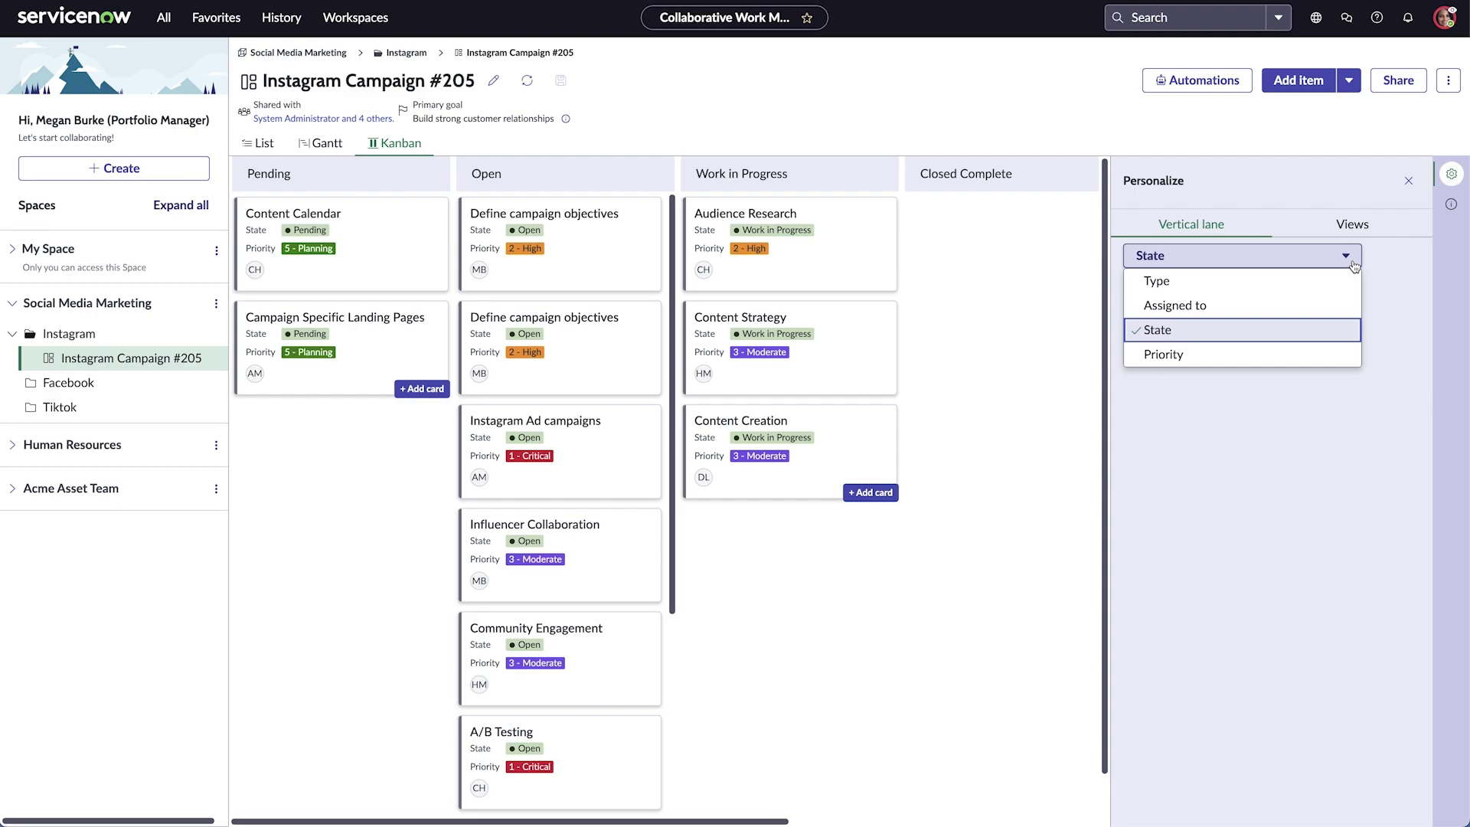
{"action": "left_click", "coordinate": [1374, 232]}
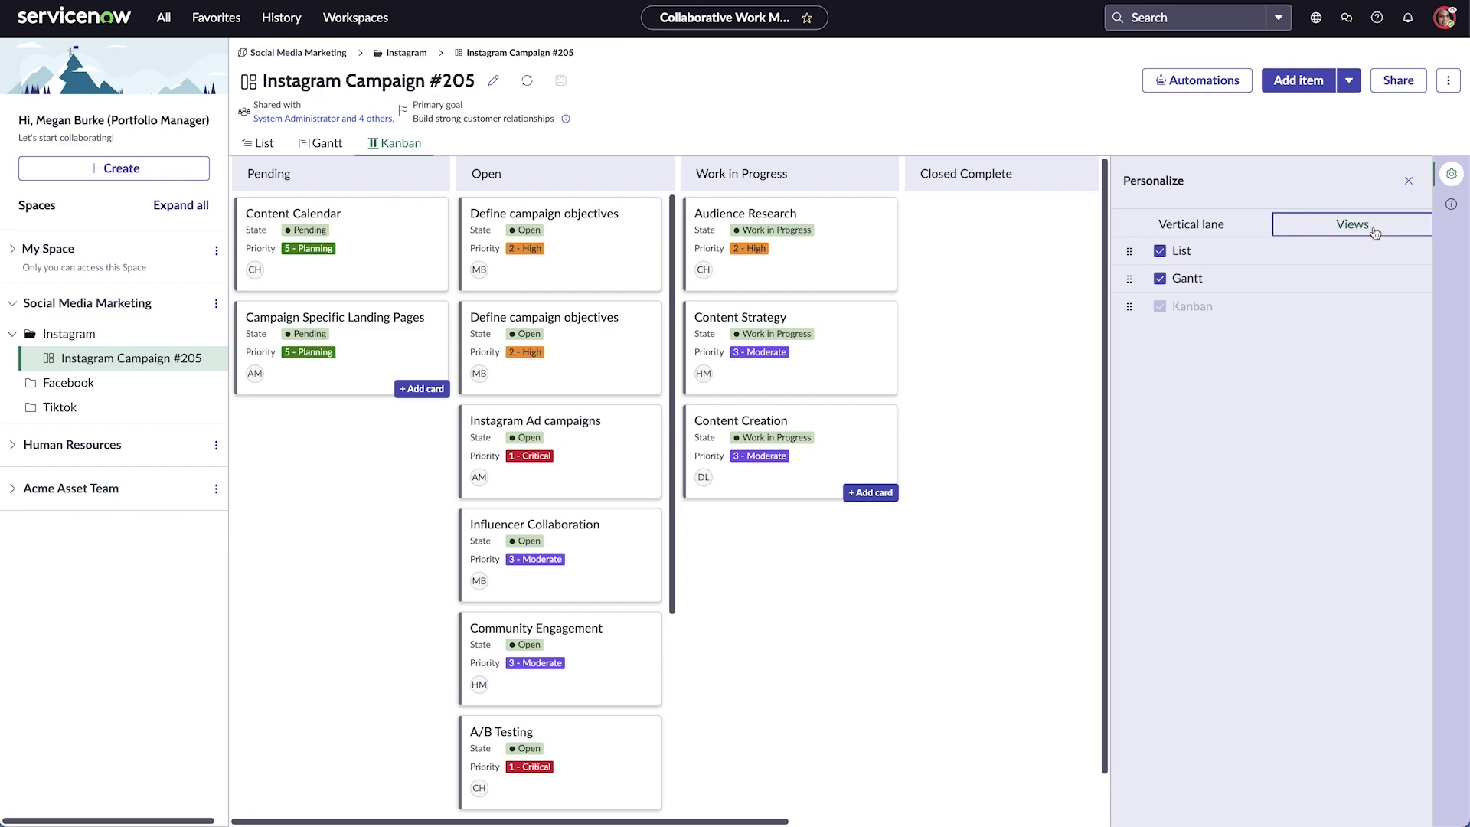
{"action": "left_click", "coordinate": [1160, 281]}
{"action": "left_click", "coordinate": [1161, 279]}
{"action": "left_click", "coordinate": [1408, 181]}
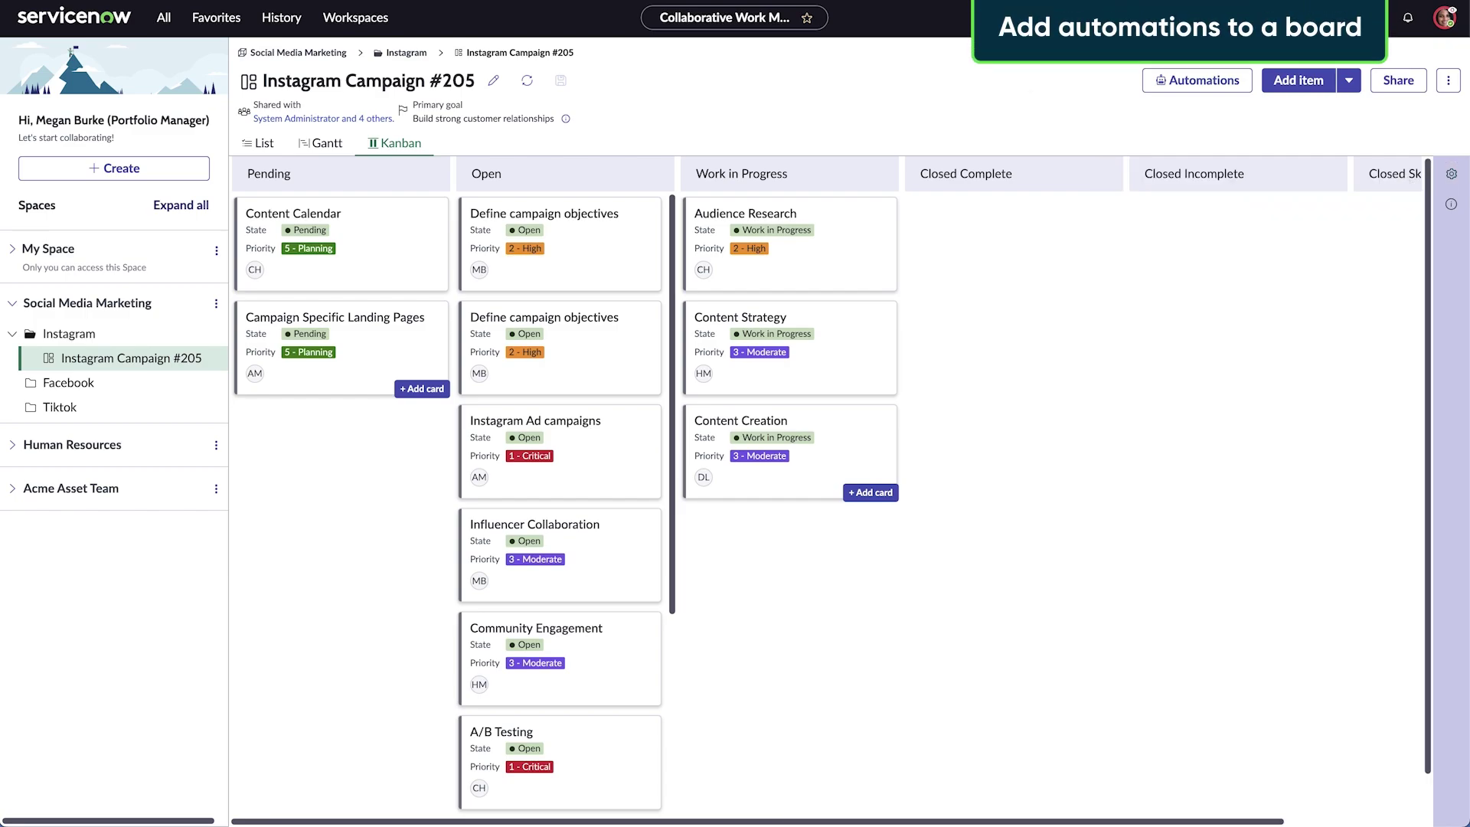
Add a 'When Date arrives then send email' automation based on the End date
{"action": "left_click", "coordinate": [1152, 86]}
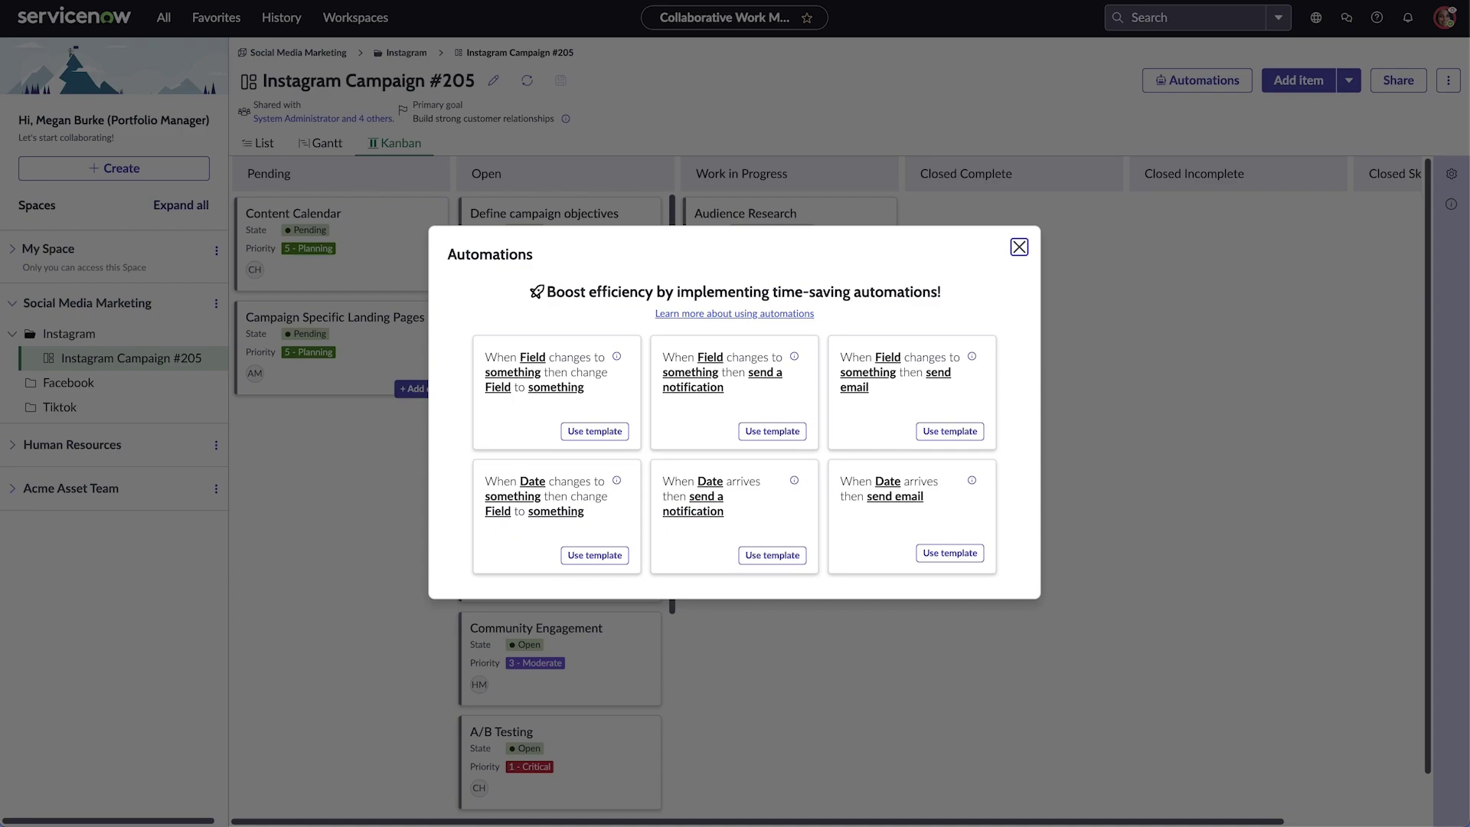
{"action": "left_click", "coordinate": [928, 553]}
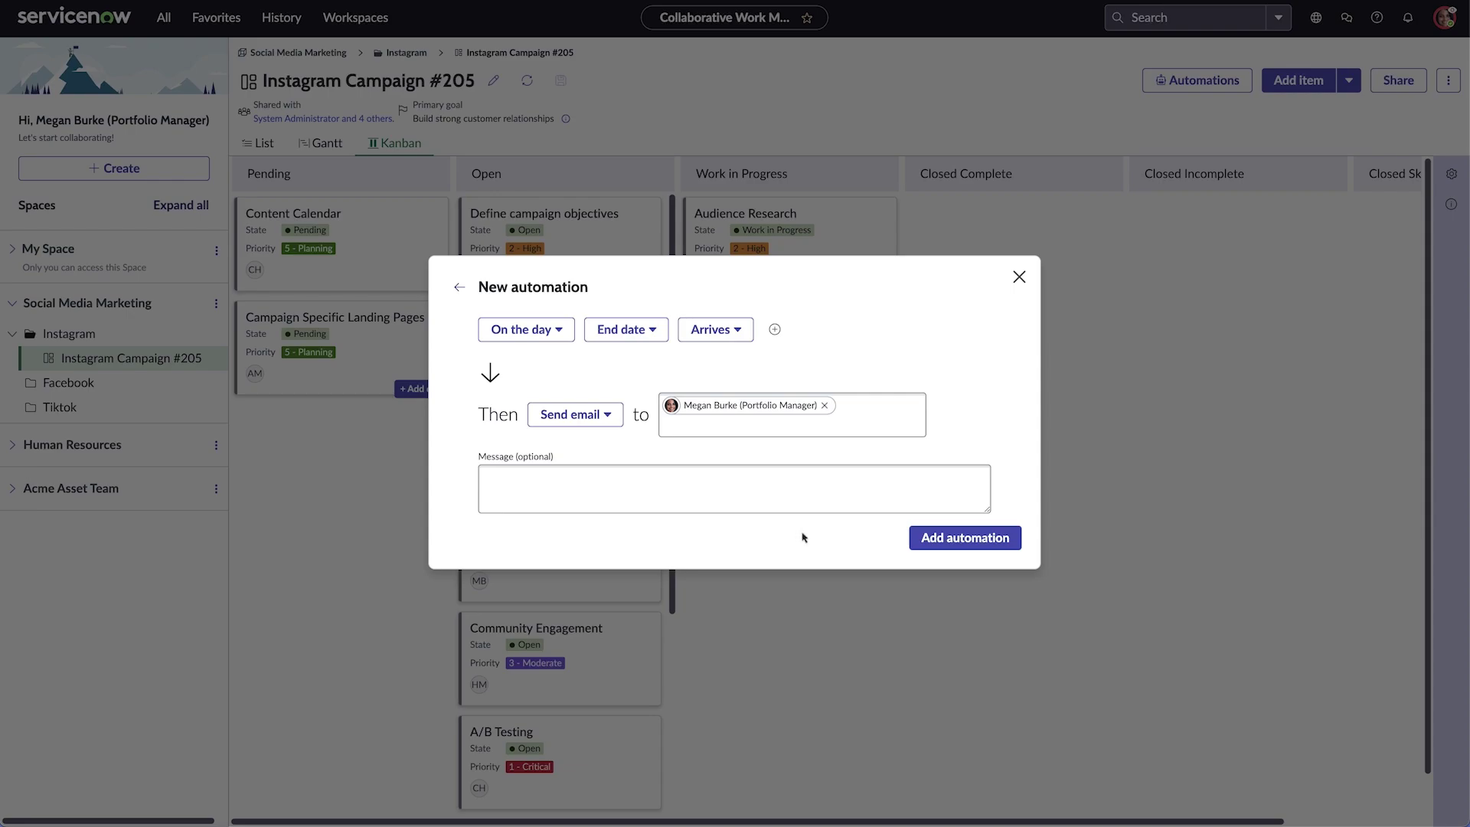
{"action": "left_click", "coordinate": [965, 537]}
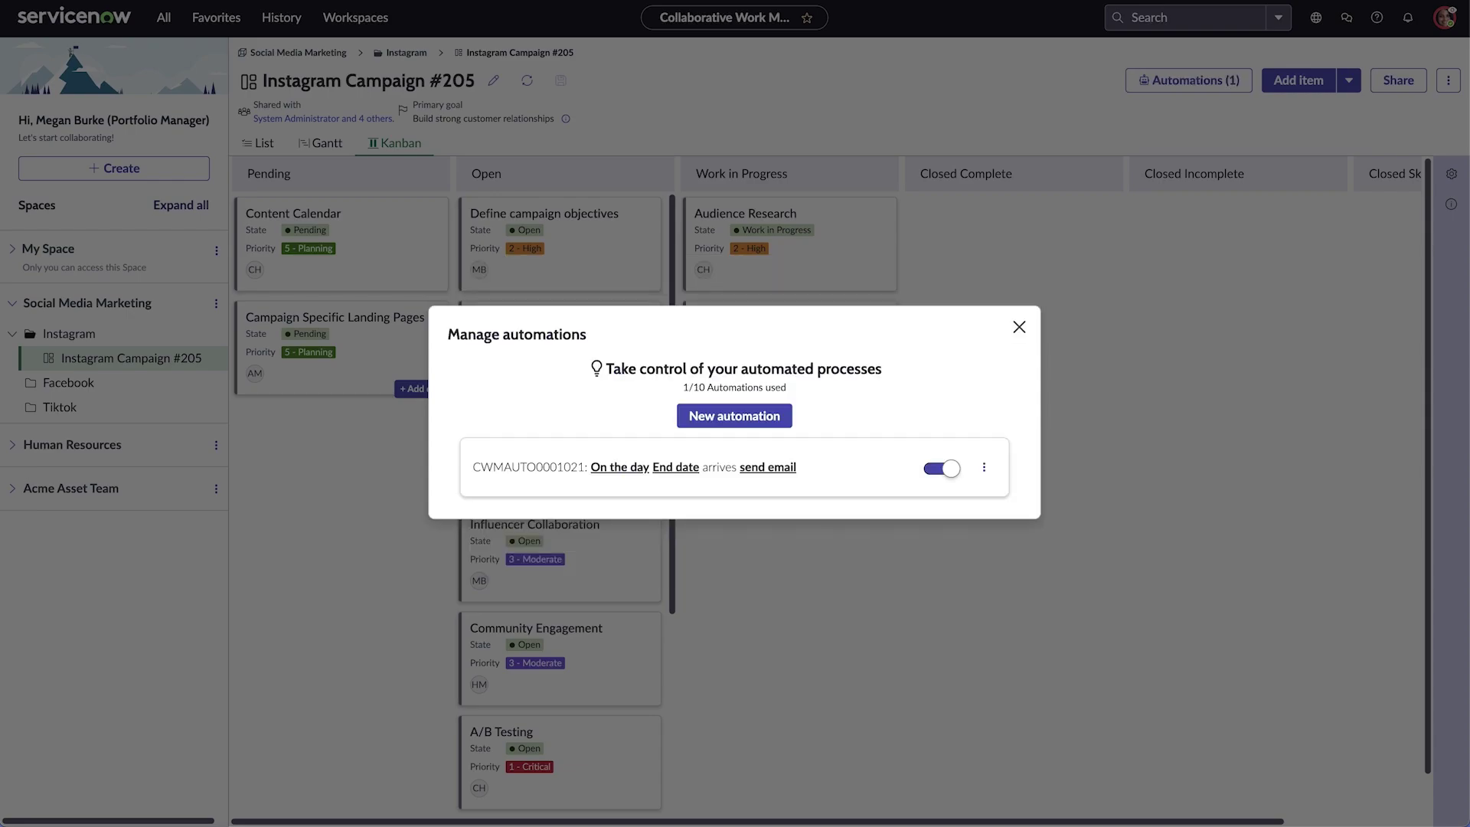
Toggle the automation off and on, then change its action to Send notification and save
{"action": "left_click", "coordinate": [947, 468]}
{"action": "left_click", "coordinate": [946, 469]}
{"action": "left_click", "coordinate": [983, 467]}
{"action": "left_click", "coordinate": [997, 496]}
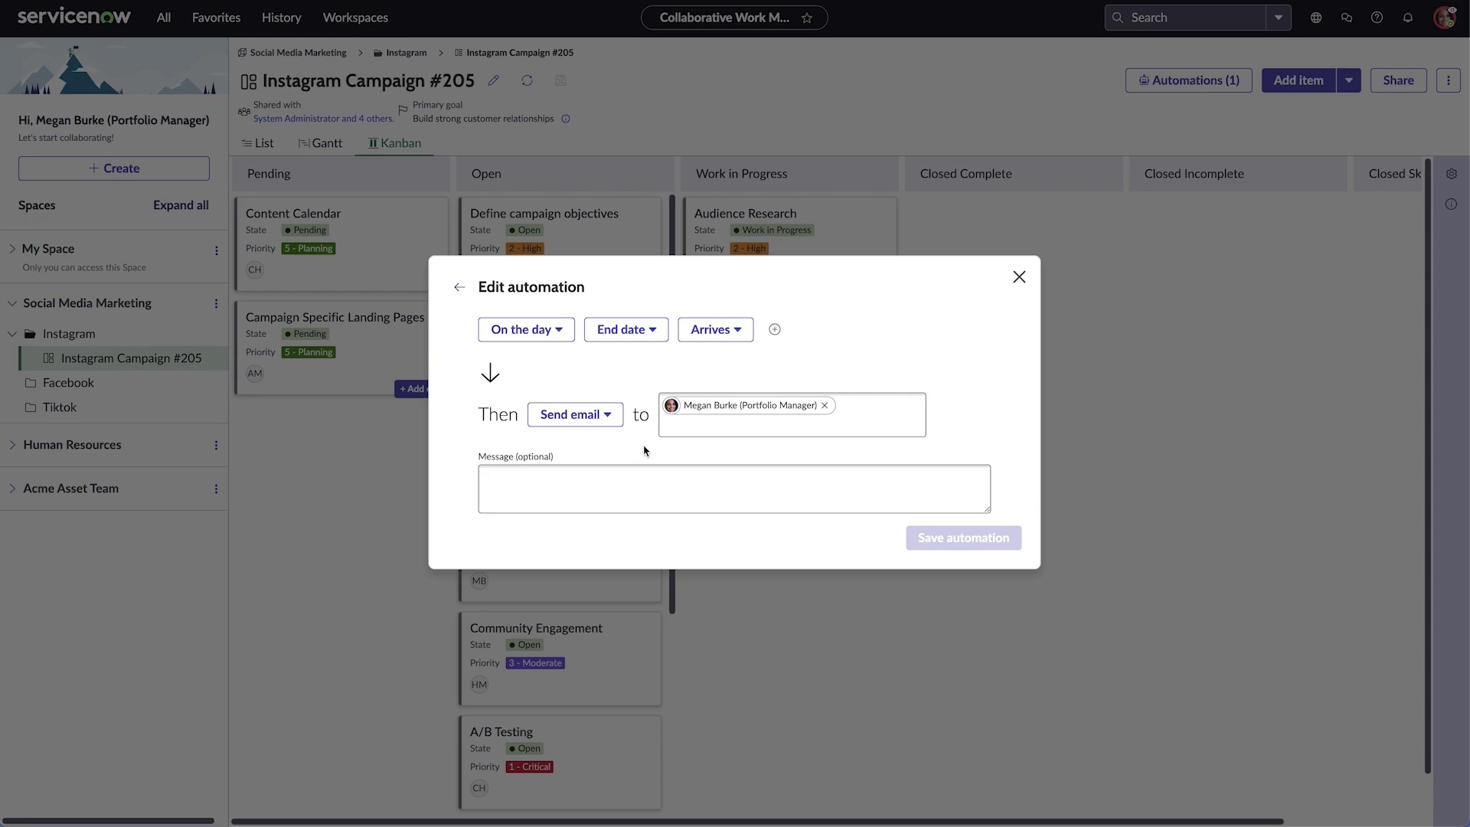
{"action": "left_click", "coordinate": [615, 424]}
{"action": "left_click", "coordinate": [638, 444]}
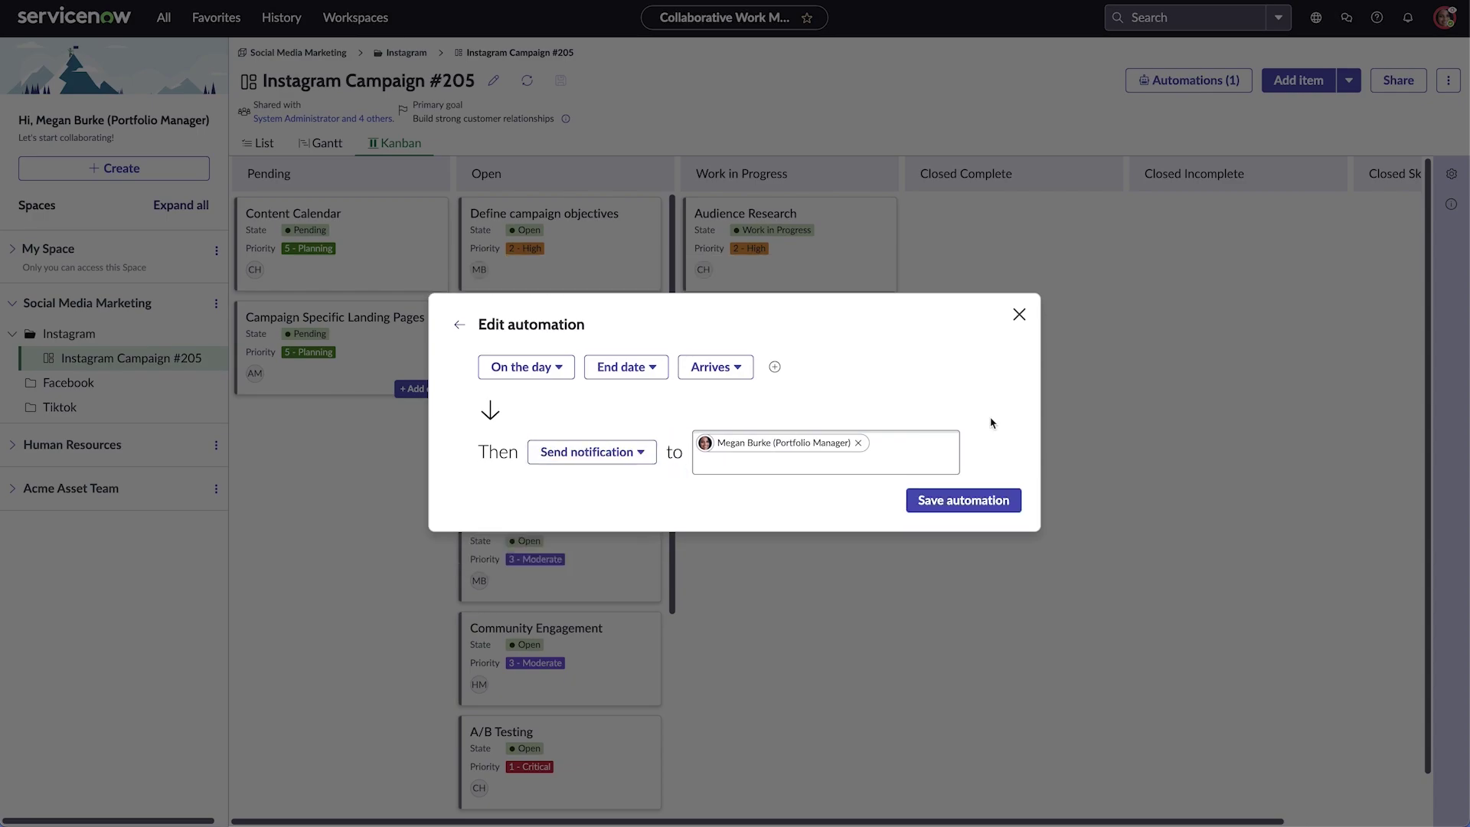
{"action": "left_click", "coordinate": [995, 499]}
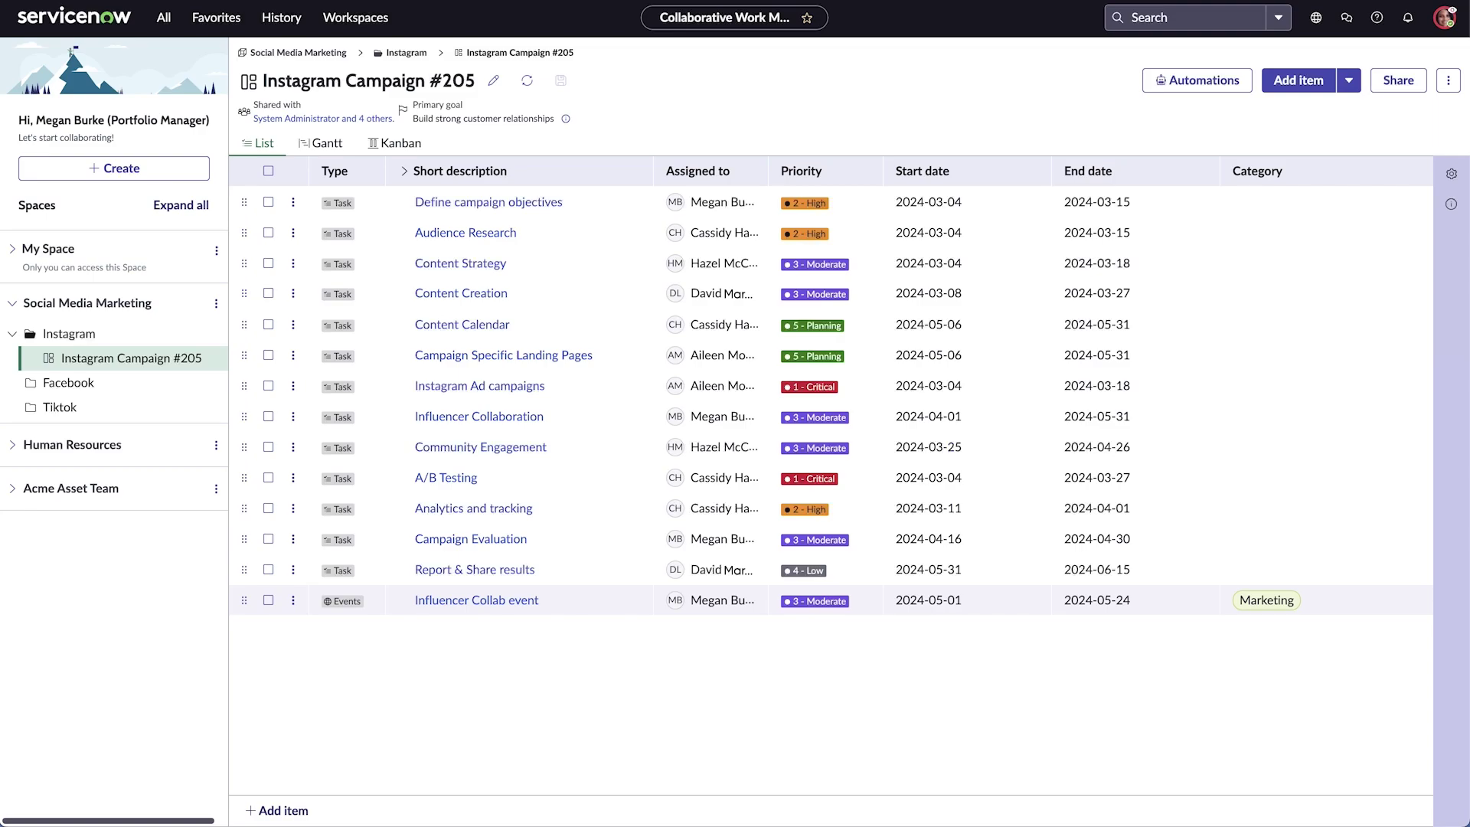